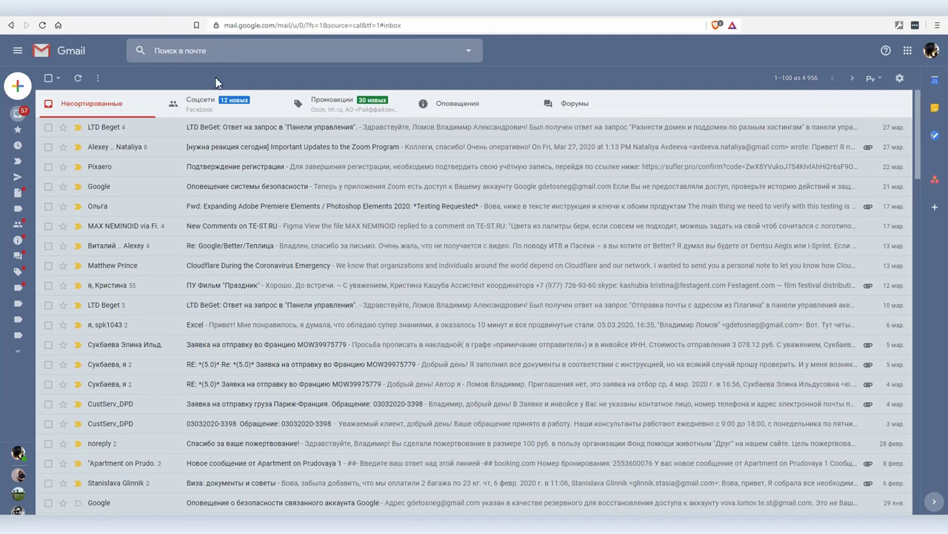
Show the hidden side panel in the mailbox and open the calendar in it
{"action": "left_click", "coordinate": [935, 79]}
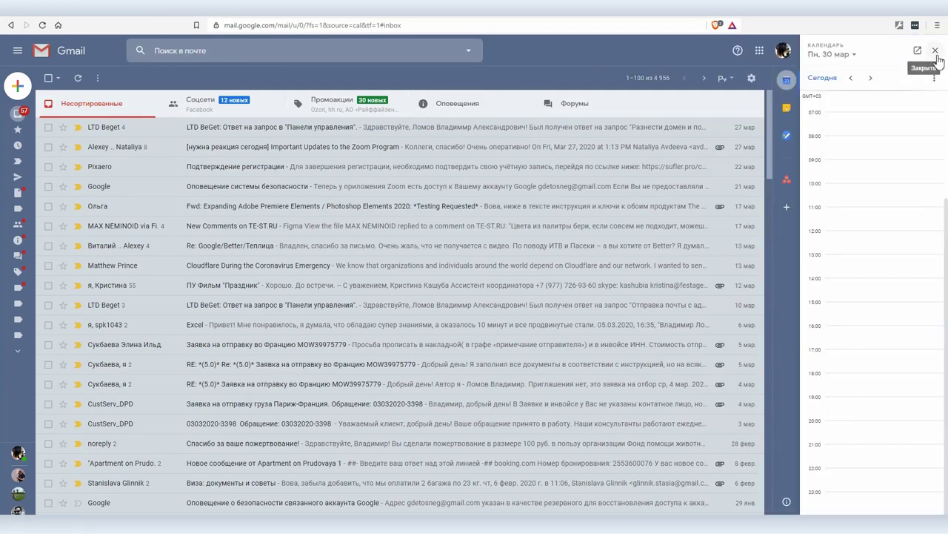
{"action": "left_click", "coordinate": [937, 57]}
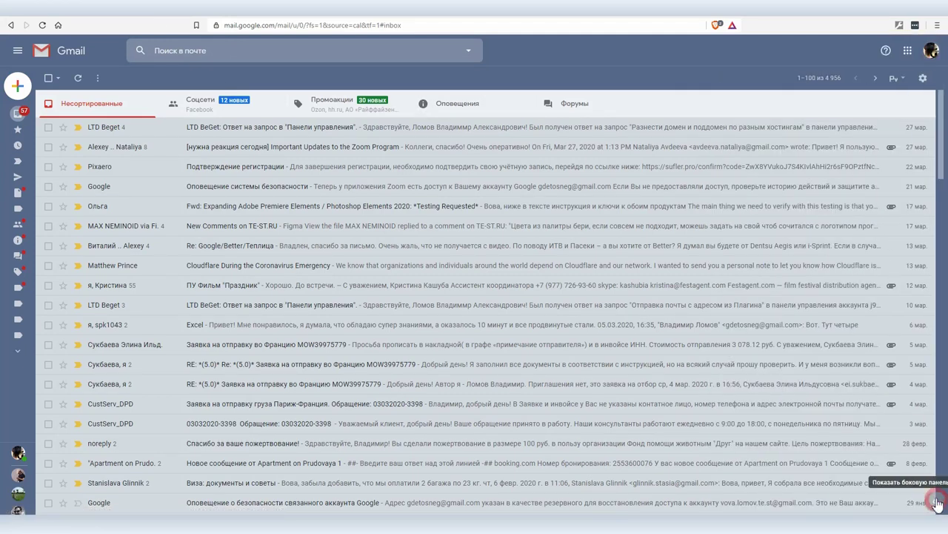
{"action": "left_click", "coordinate": [937, 504]}
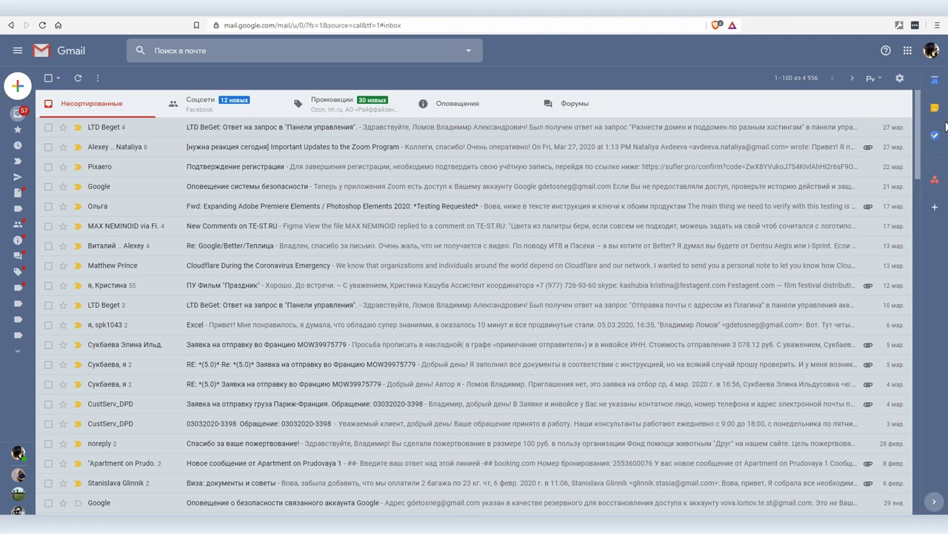
{"action": "left_click", "coordinate": [935, 79]}
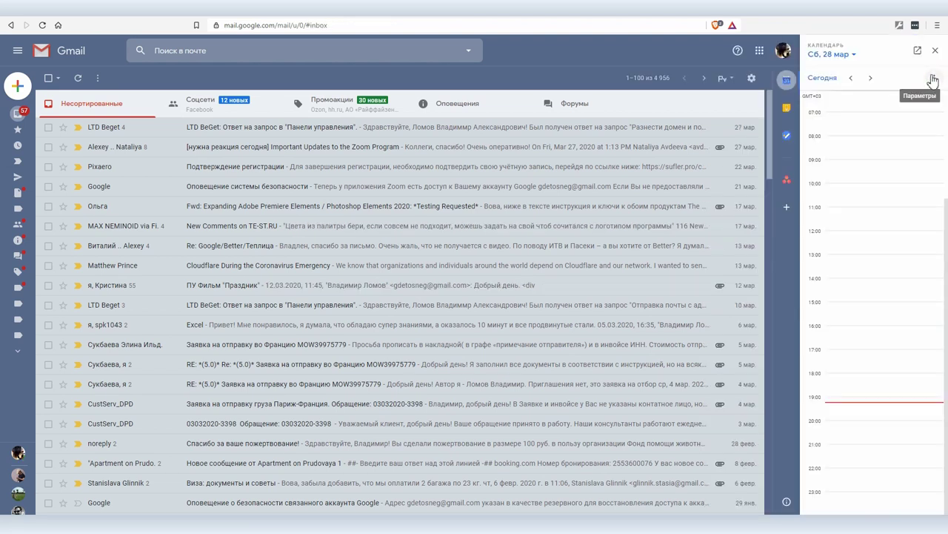
Pick 1 April 2020 as the day shown in the side calendar
{"action": "left_click", "coordinate": [841, 59]}
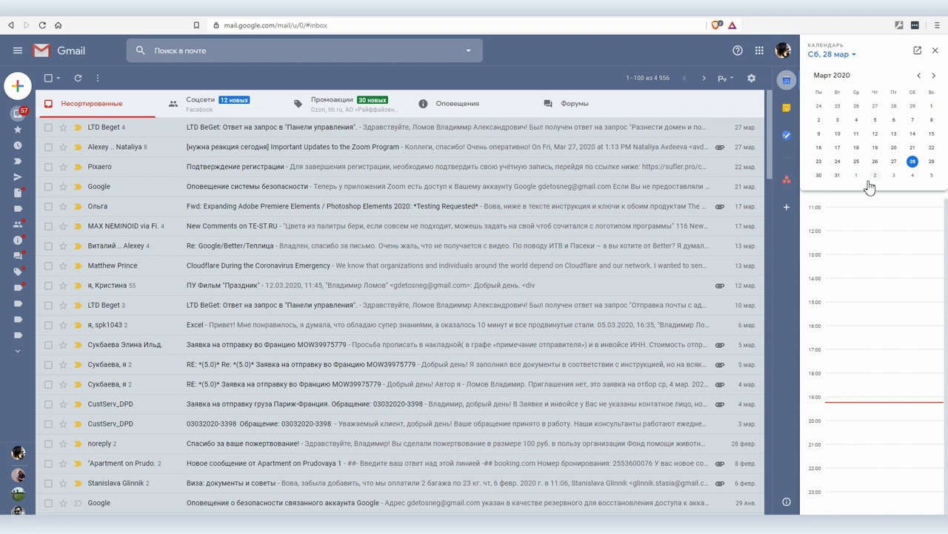
{"action": "left_click", "coordinate": [858, 180]}
{"action": "left_click", "coordinate": [823, 78]}
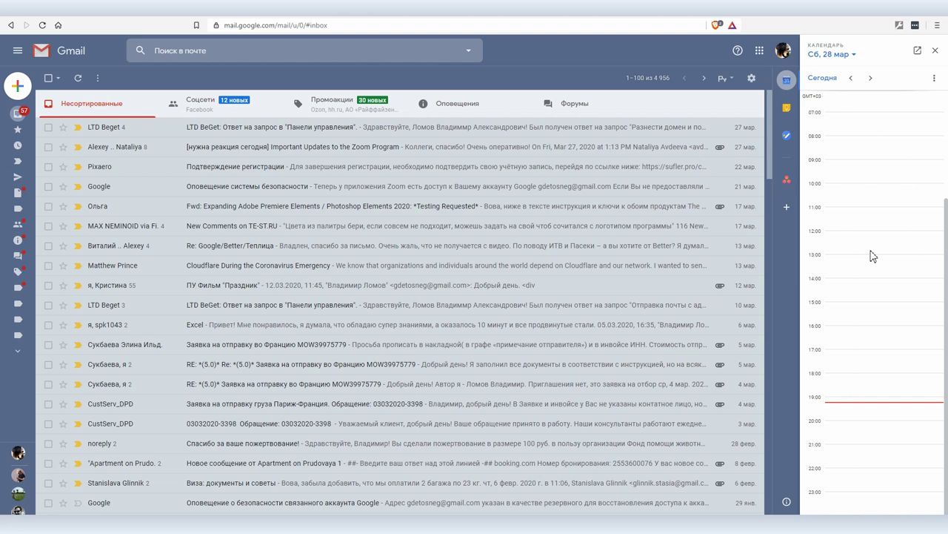
{"action": "left_click", "coordinate": [838, 54]}
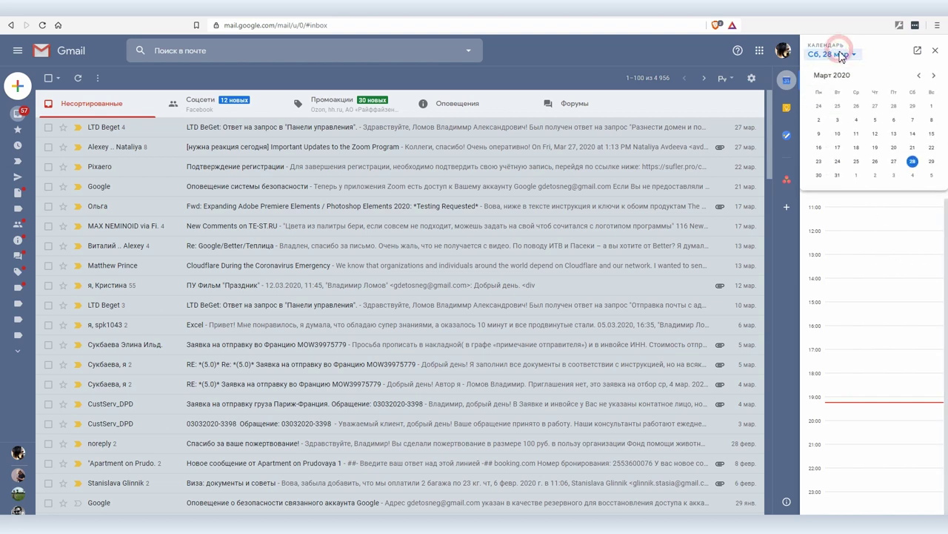
{"action": "left_click", "coordinate": [856, 176]}
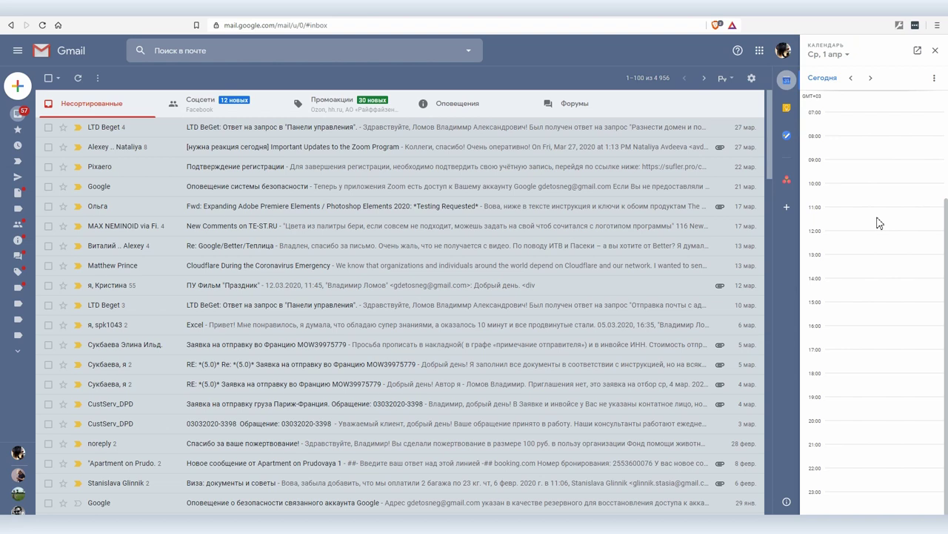
Back out of a new 09:30 event and open the 1 April schedule in the full Google Calendar
{"action": "left_click", "coordinate": [838, 179]}
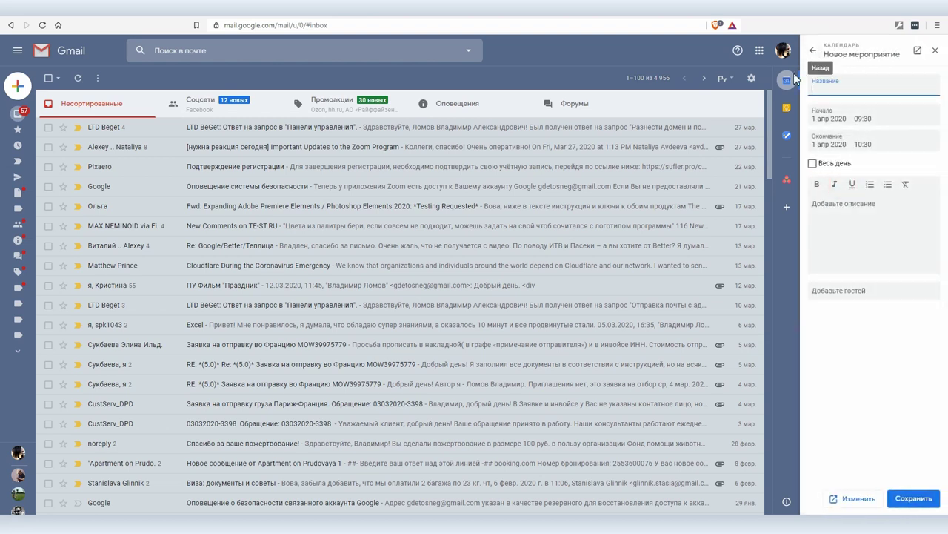
{"action": "left_click", "coordinate": [813, 51]}
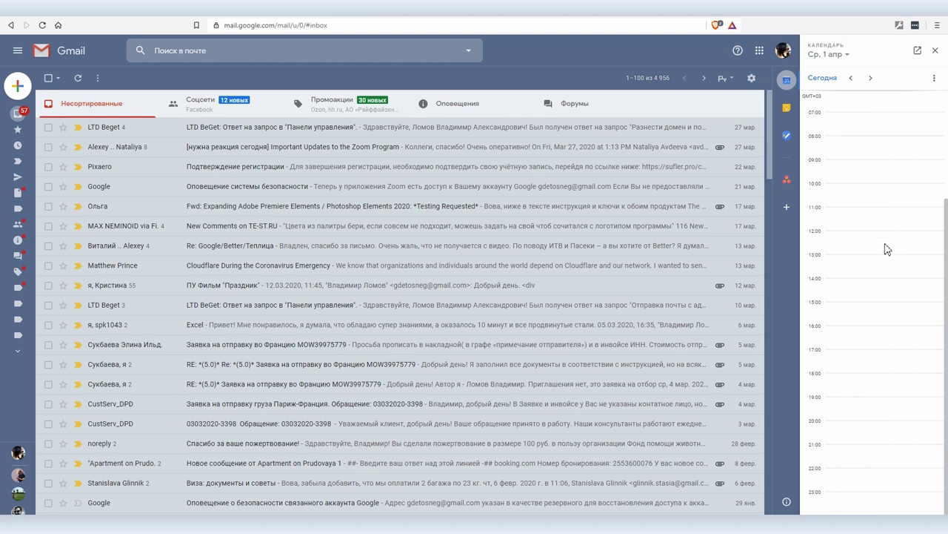
{"action": "left_click", "coordinate": [917, 49]}
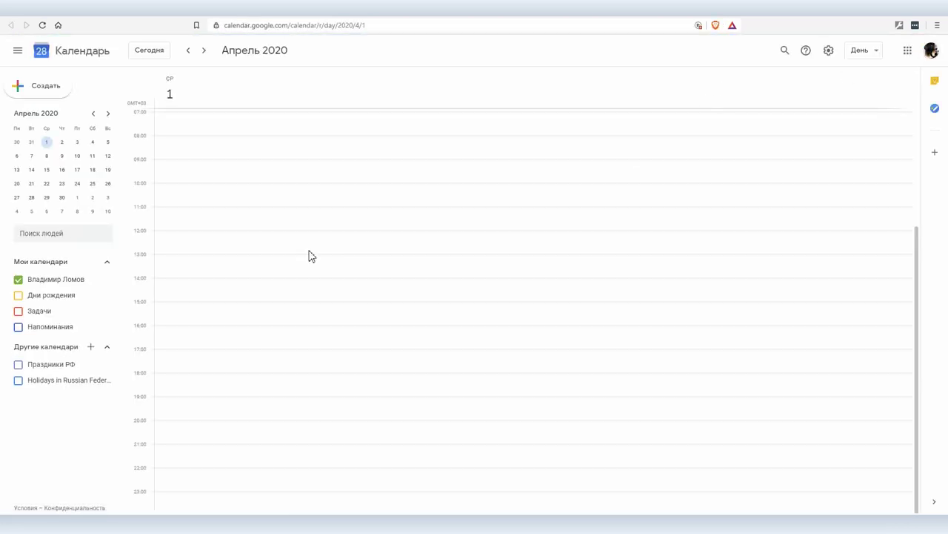
{"action": "left_click", "coordinate": [18, 326]}
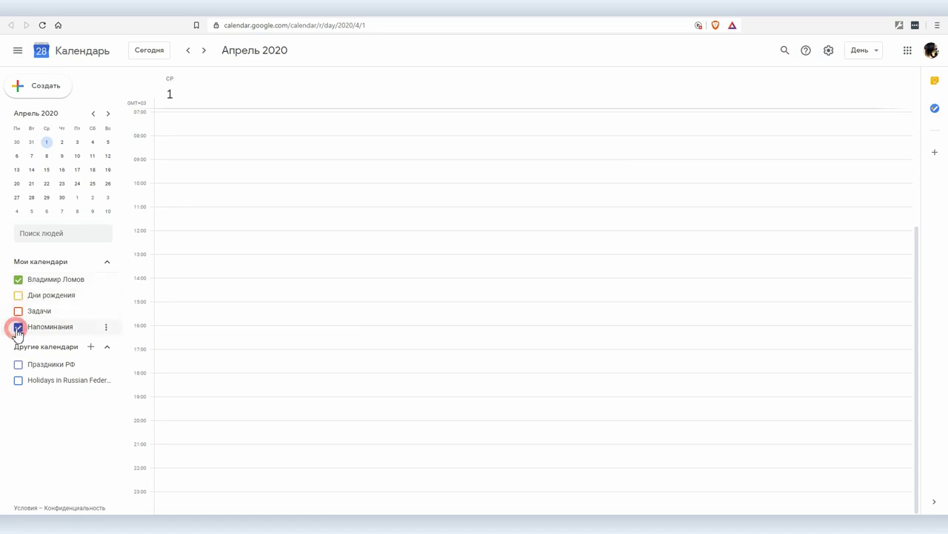
{"action": "left_click", "coordinate": [18, 312]}
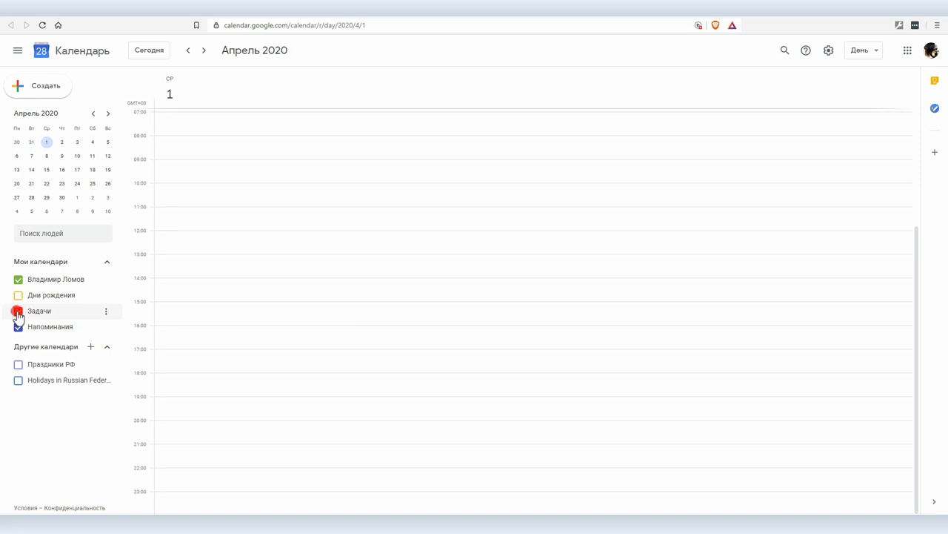
{"action": "left_click", "coordinate": [17, 327]}
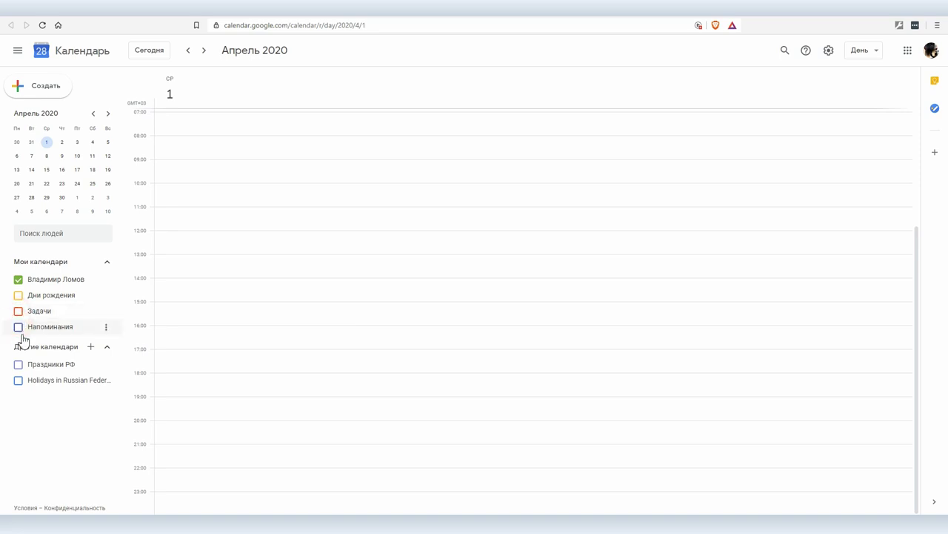
{"action": "left_click", "coordinate": [26, 86]}
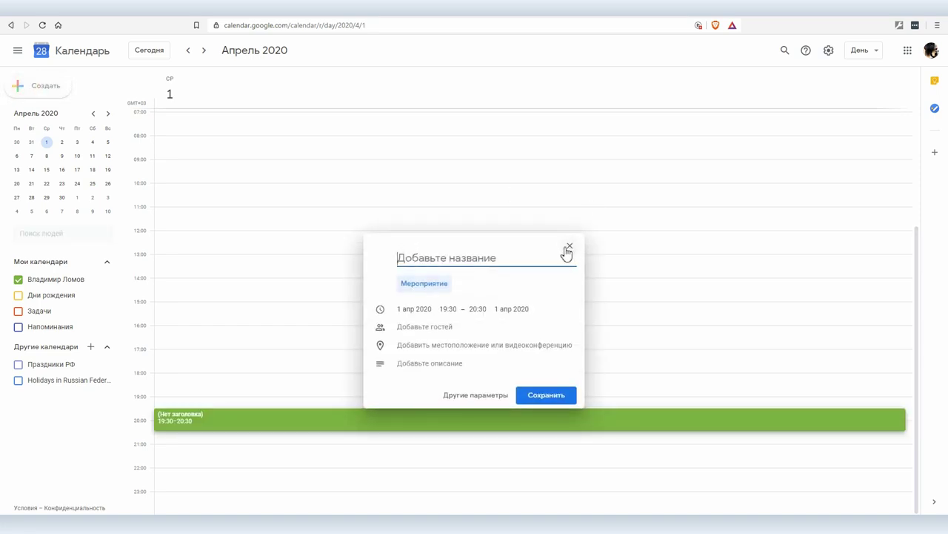
{"action": "left_click", "coordinate": [568, 247]}
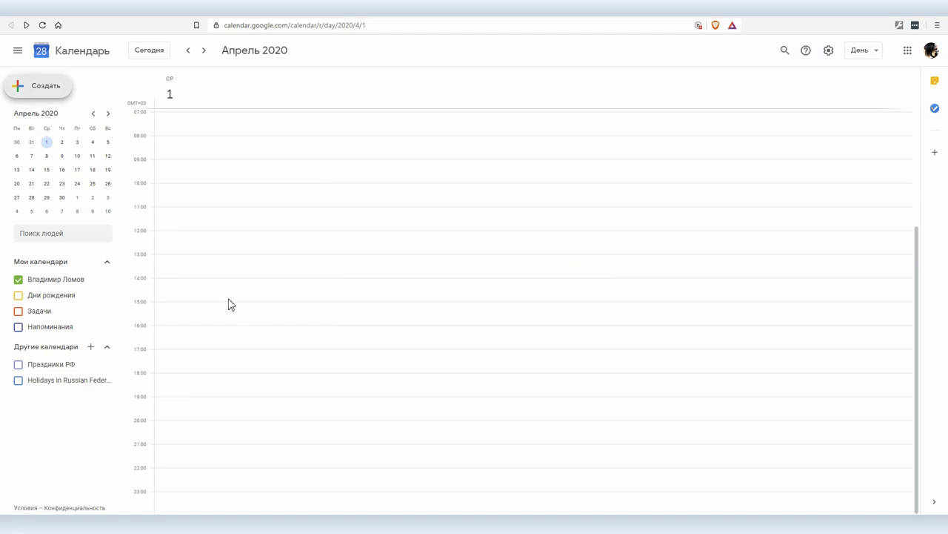
Draft an event titled "Что-то важное" on 1 April 2020 from 13:00 to 15:30
{"action": "left_click", "coordinate": [182, 261]}
{"action": "type", "text": "Что-то важное"}
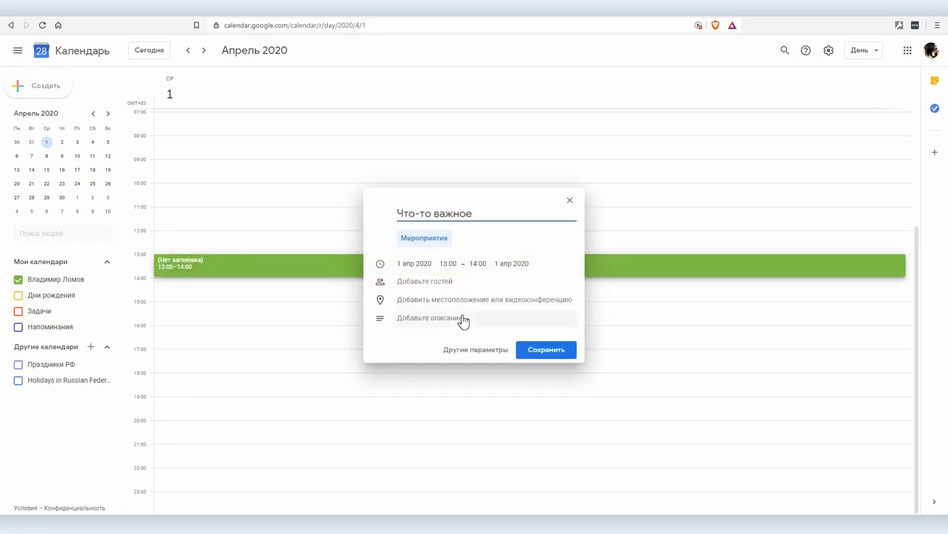
{"action": "left_click", "coordinate": [470, 264]}
{"action": "scroll", "coordinate": [555, 295], "scroll_direction": "down", "scroll_amount": 2}
{"action": "left_click", "coordinate": [494, 315]}
Try inviting the suggested guest with optional attendance, and discard the event draft
{"action": "left_click", "coordinate": [419, 280]}
{"action": "type", "text": "vov"}
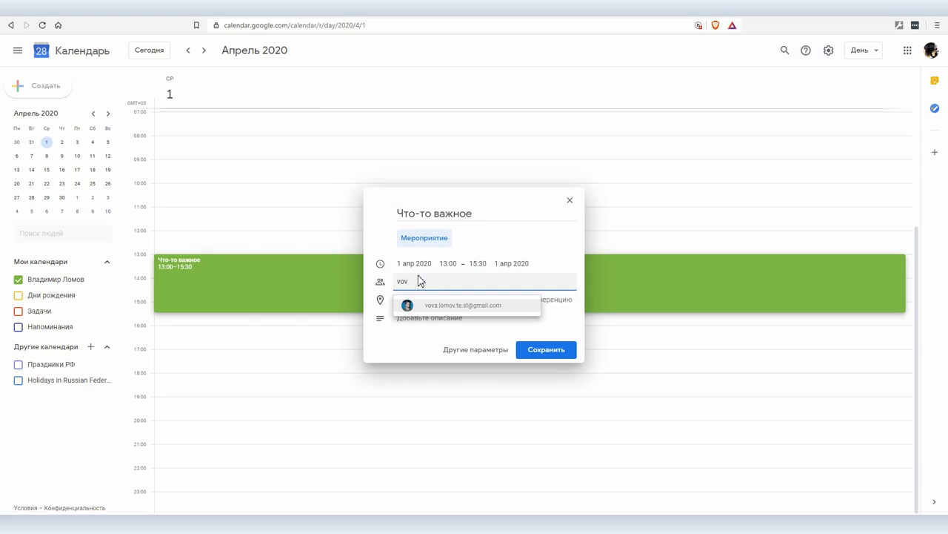
{"action": "left_click", "coordinate": [447, 305]}
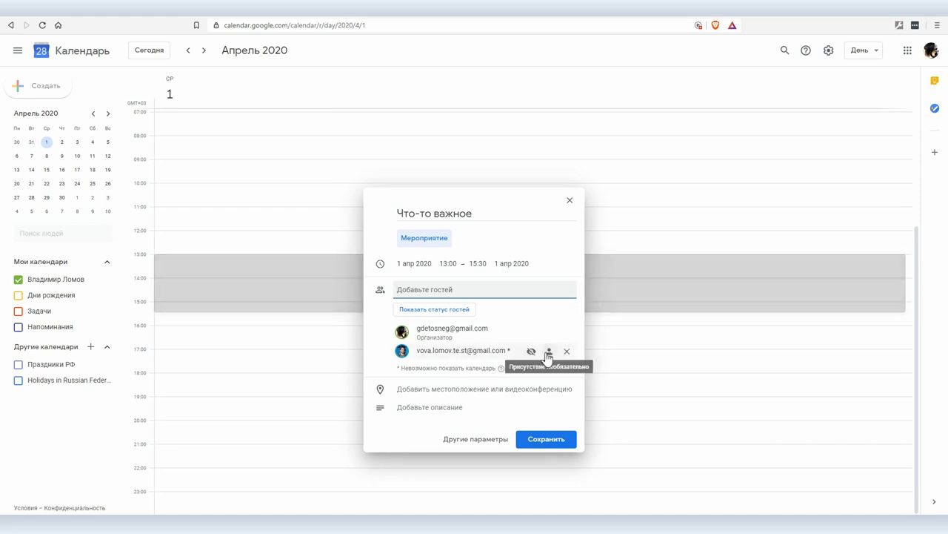
{"action": "left_click", "coordinate": [549, 353]}
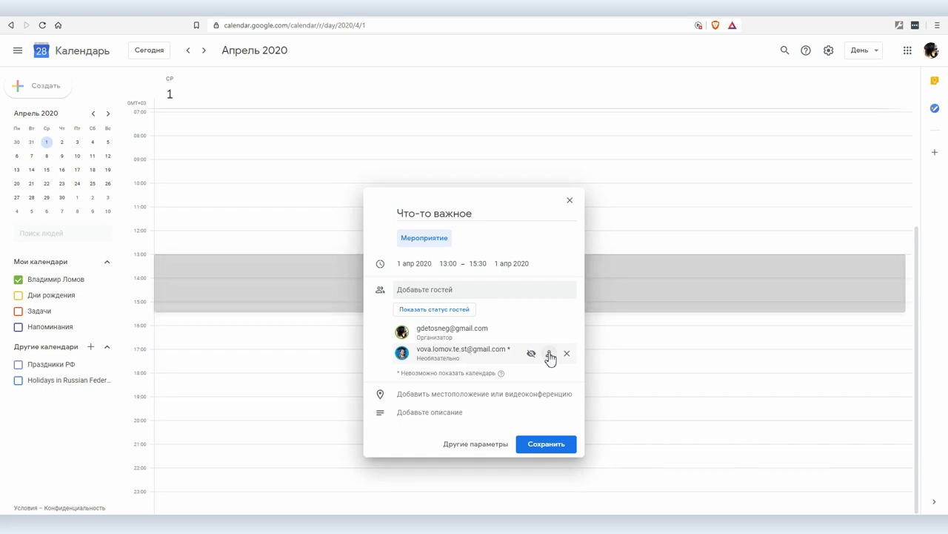
{"action": "left_click", "coordinate": [549, 354]}
{"action": "left_click", "coordinate": [570, 200]}
{"action": "left_click", "coordinate": [526, 298]}
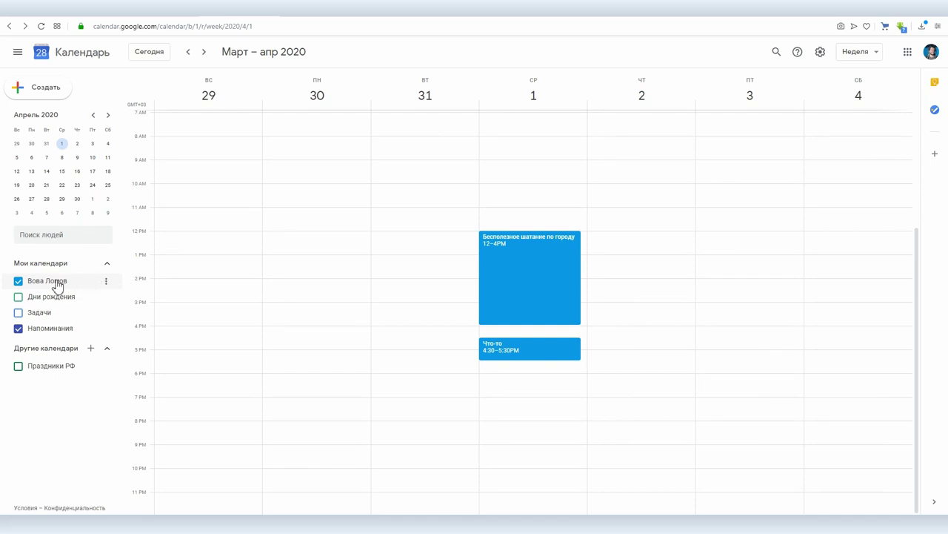
In the guest account's calendar, open the settings and sharing page of its personal calendar
{"action": "left_click", "coordinate": [107, 283]}
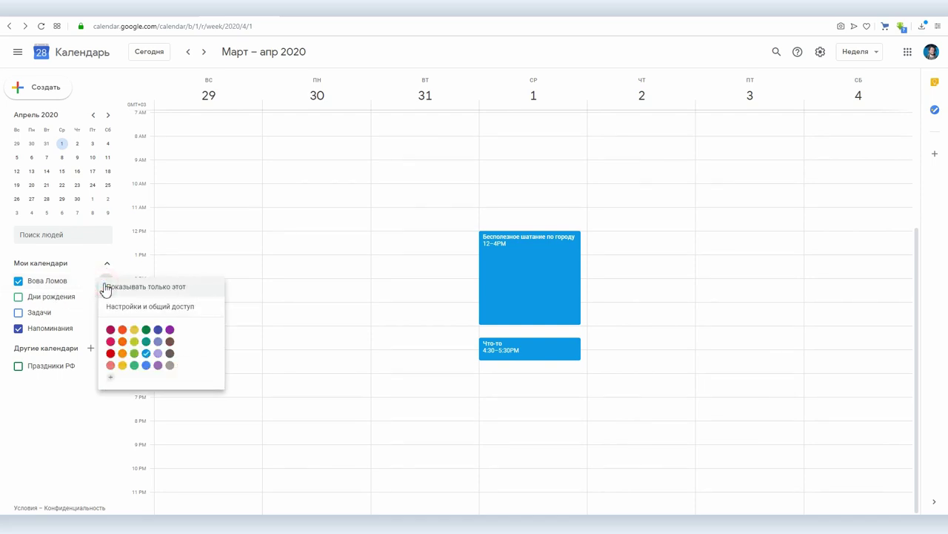
{"action": "left_click", "coordinate": [116, 305]}
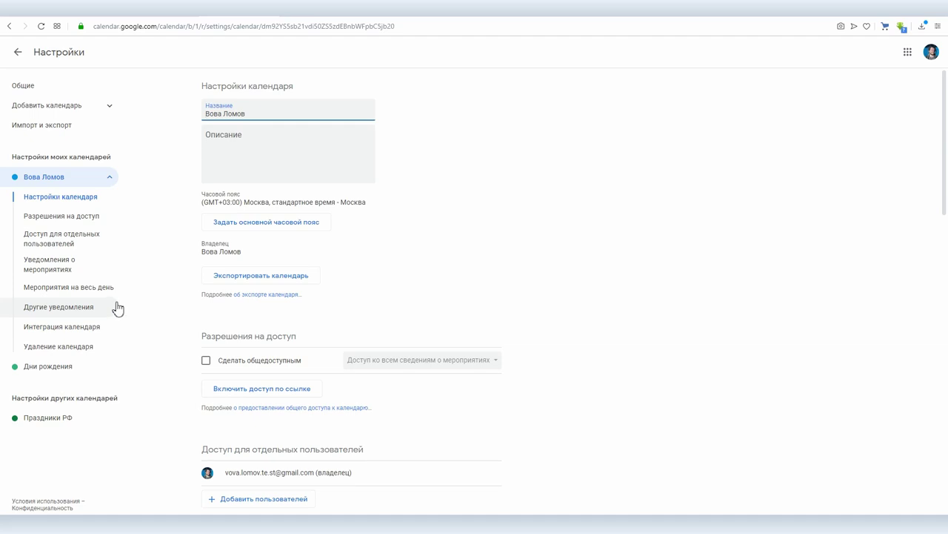
{"action": "scroll", "coordinate": [574, 289], "scroll_direction": "down", "scroll_amount": 4}
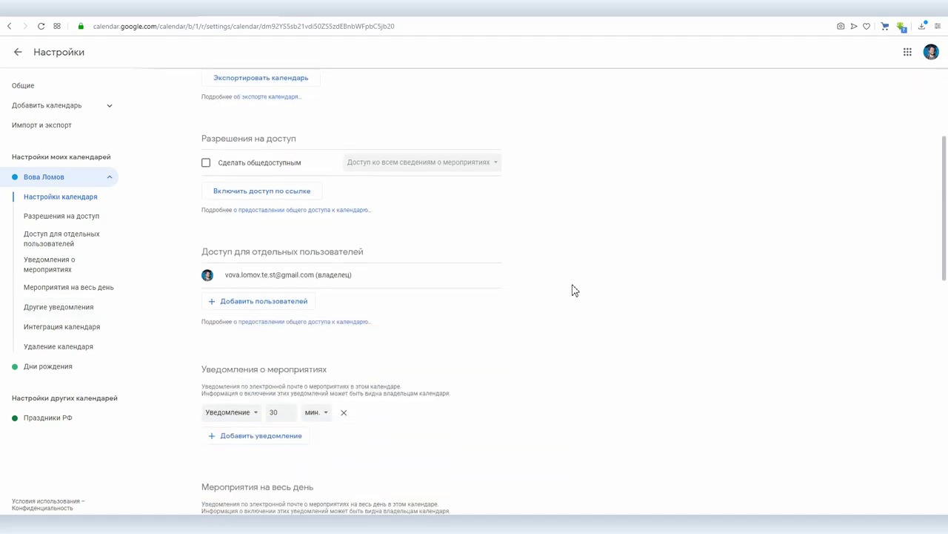
Share the calendar with the organizer's account, granting "Доступ только к информации о свободном времени", and send the invitation
{"action": "left_click", "coordinate": [251, 203]}
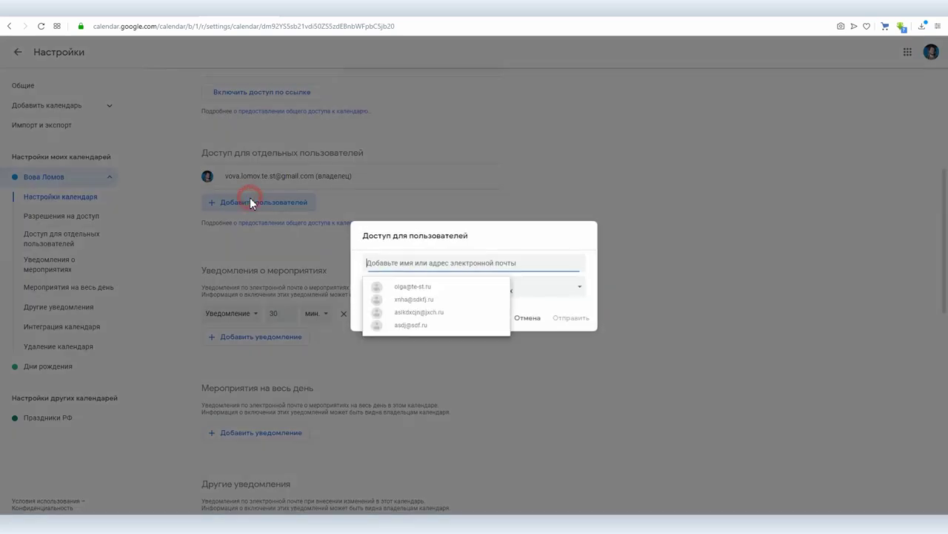
{"action": "type", "text": "gde"}
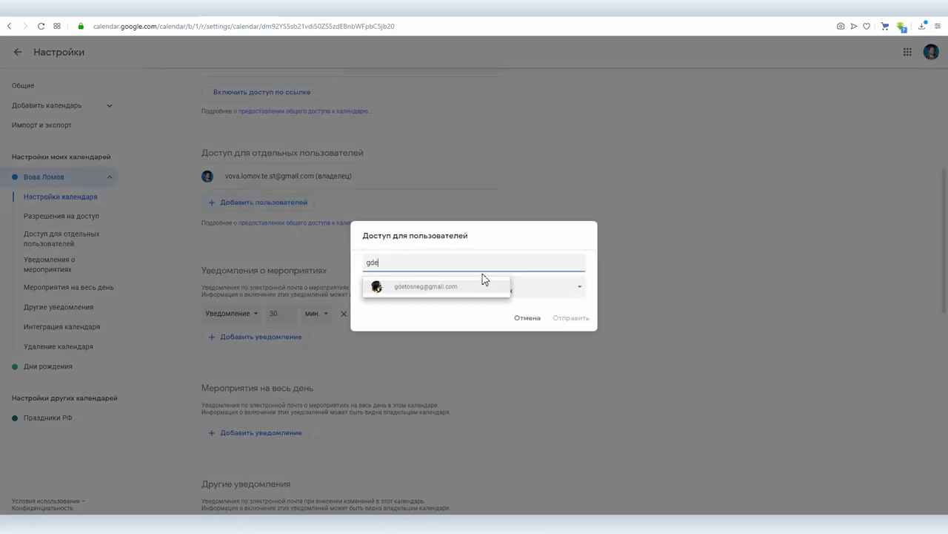
{"action": "left_click", "coordinate": [426, 287]}
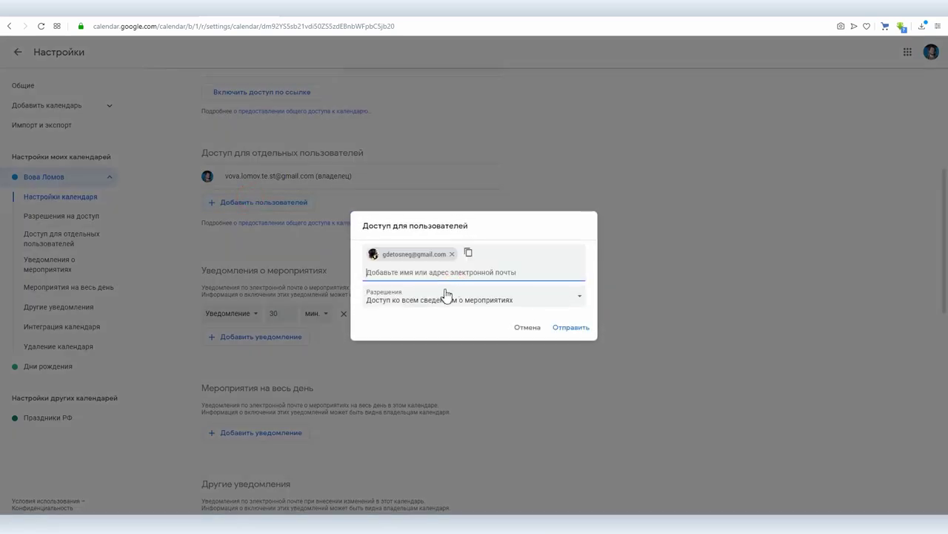
{"action": "left_click", "coordinate": [433, 300]}
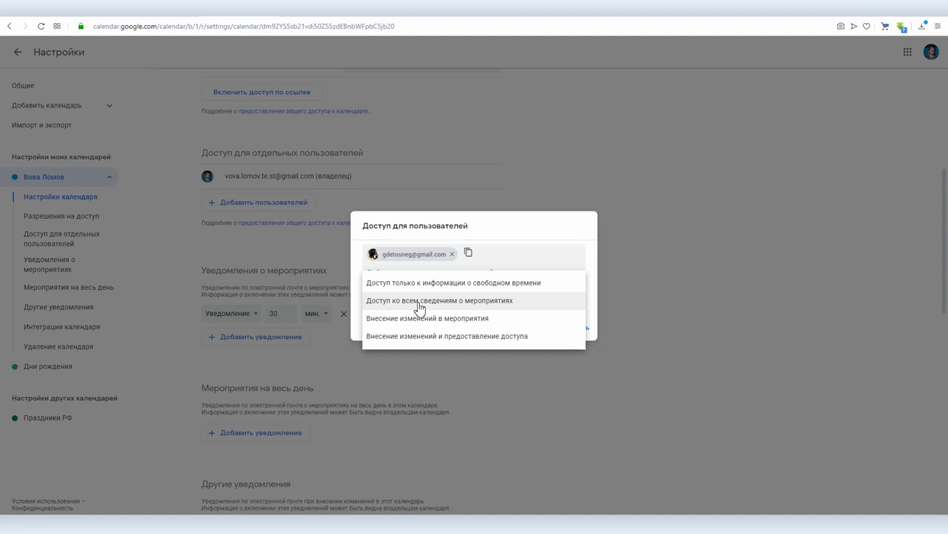
{"action": "left_click", "coordinate": [404, 282]}
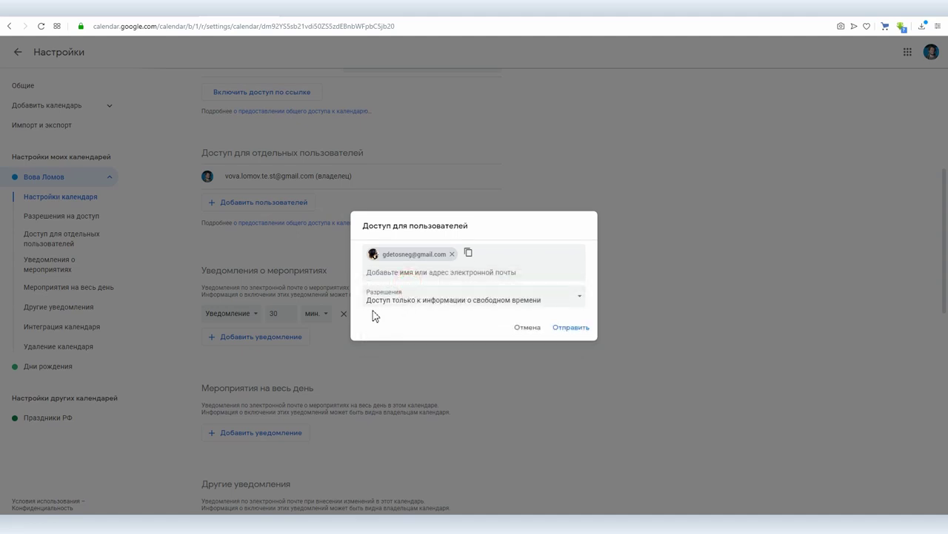
{"action": "left_click", "coordinate": [564, 326]}
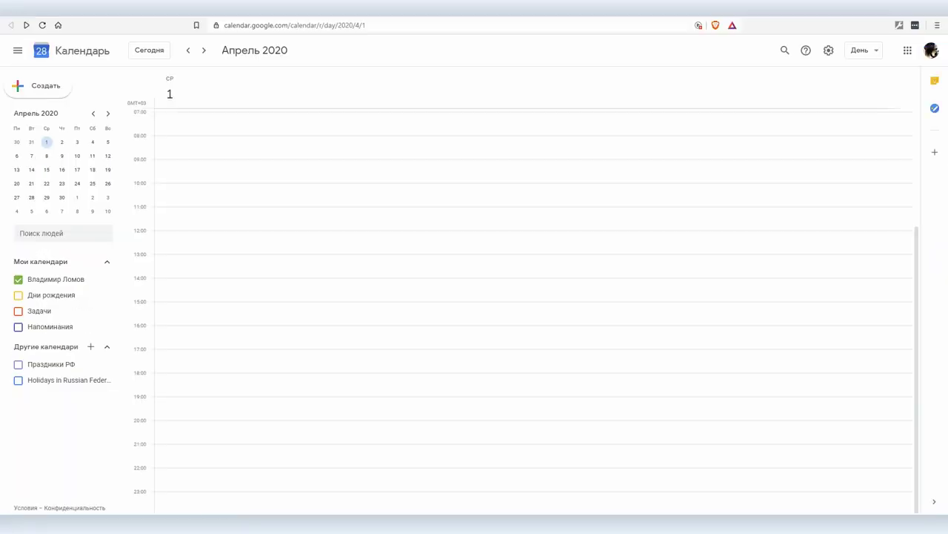
In the organizer's calendar, draft the event "Что-то важное" on 1 April 2020 from 11:00 to 12:00 and add the guest's e-mail
{"action": "left_click", "coordinate": [226, 215]}
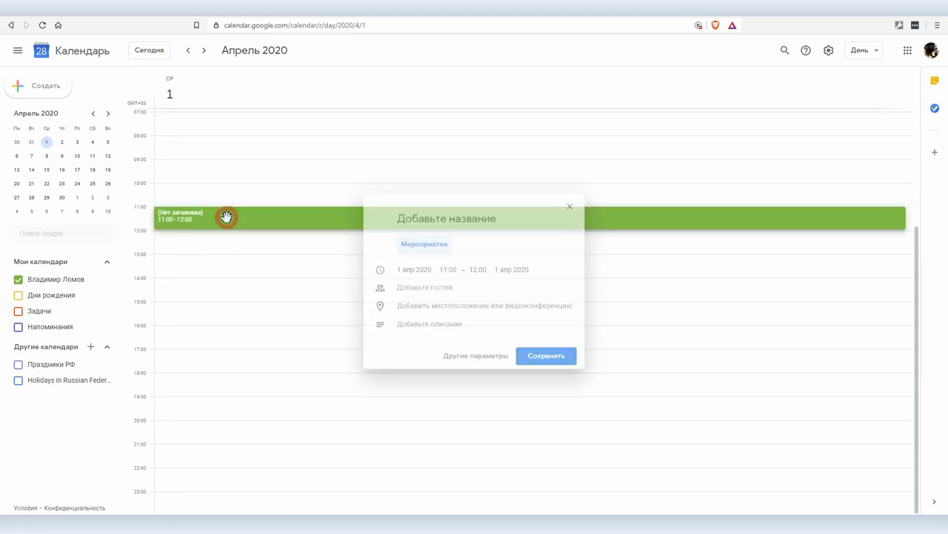
{"action": "type", "text": "Что-то важное"}
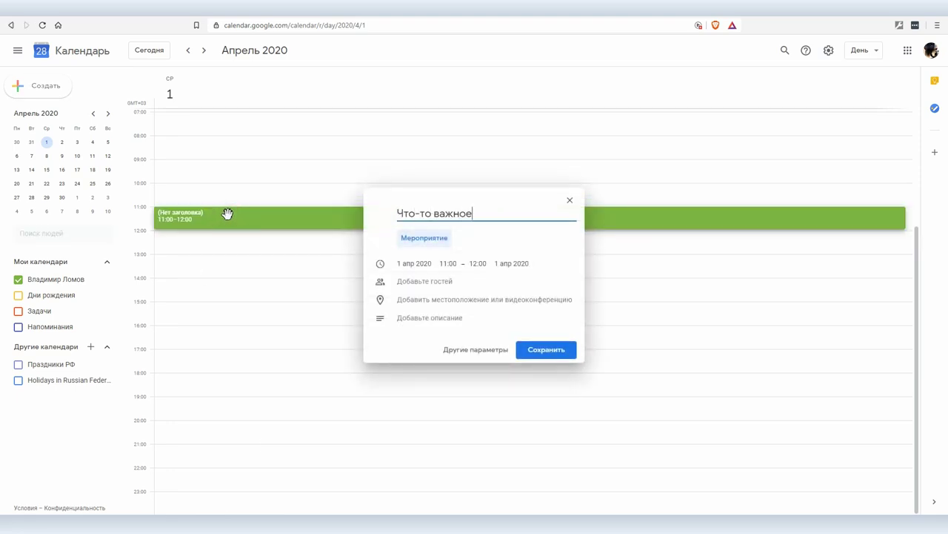
{"action": "left_click", "coordinate": [430, 279]}
{"action": "type", "text": "vov"}
{"action": "left_click", "coordinate": [448, 305]}
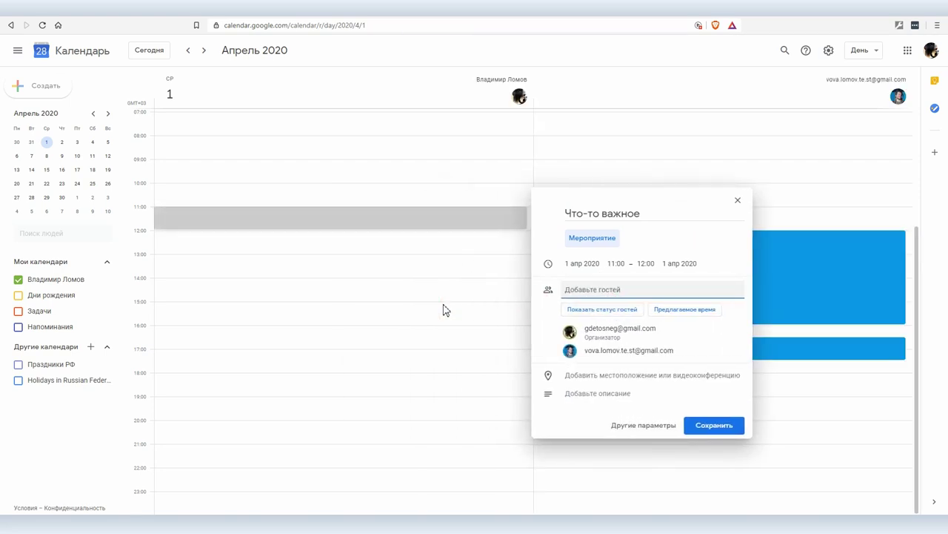
Move the event form clear of the guest's schedule, and reschedule the drafted event to 15:45–16:45
{"action": "left_click_drag", "start_coordinate": [647, 199], "coordinate": [286, 303]}
{"action": "left_click_drag", "start_coordinate": [367, 219], "coordinate": [441, 332]}
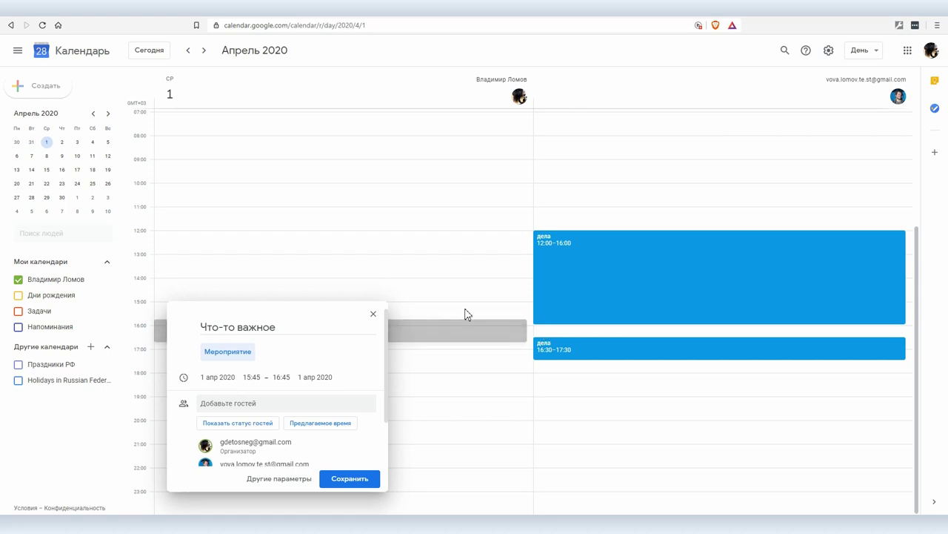
{"action": "mouse_move", "coordinate": [577, 363]}
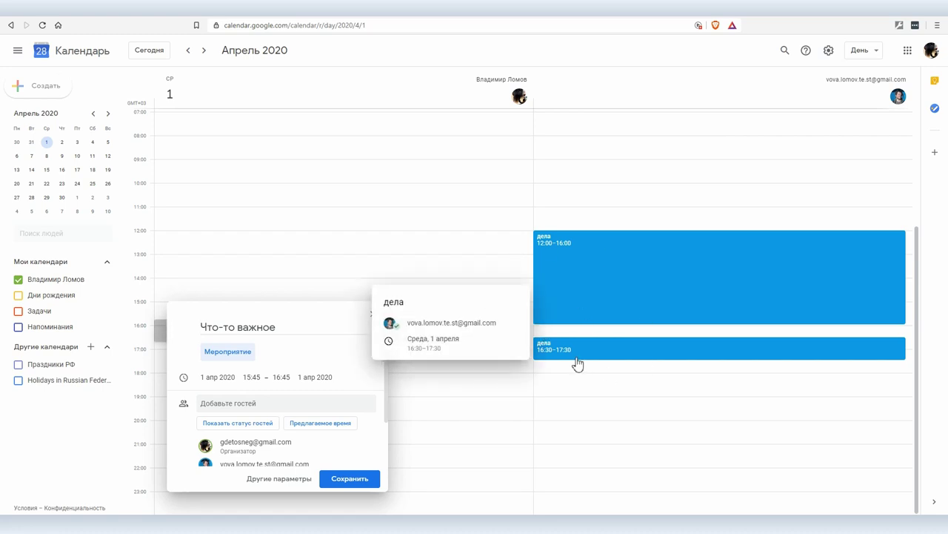
Save the event "Что-то важное" and send the guest an e-mail invitation
{"action": "left_click", "coordinate": [341, 479]}
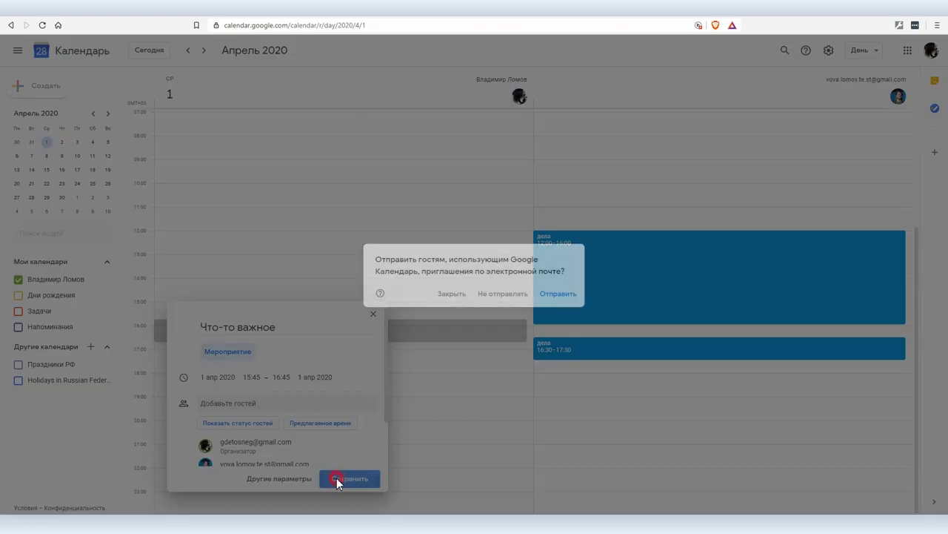
{"action": "left_click", "coordinate": [550, 295]}
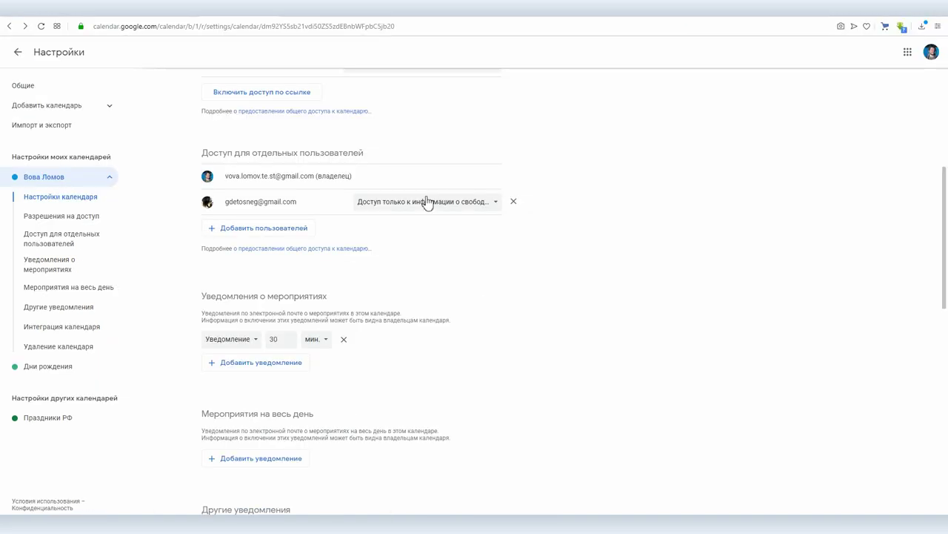
In the guest account's sharing settings, change the organizer's permission to "Доступ ко всем сведениям о мероприятиях"
{"action": "left_click", "coordinate": [449, 203]}
{"action": "left_click", "coordinate": [433, 219]}
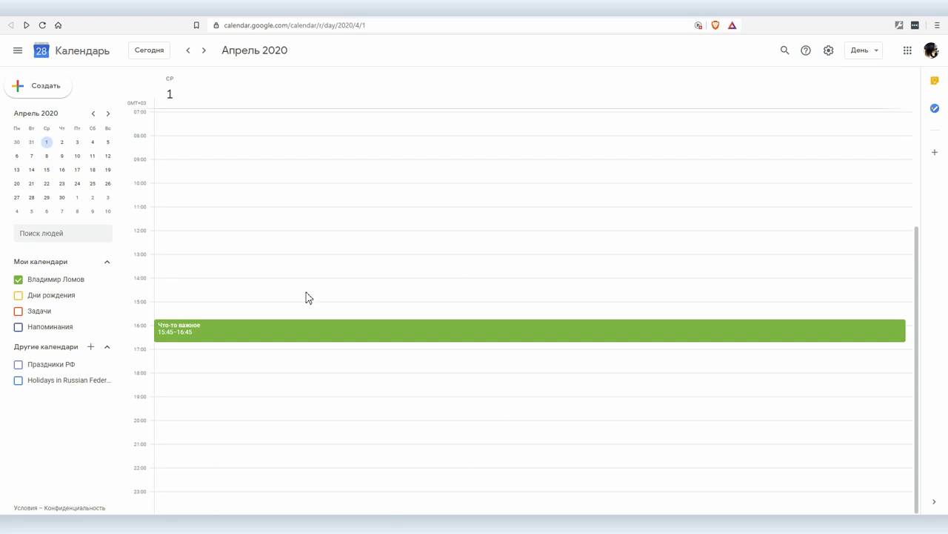
In the organizer's calendar, draft the event "Еще важнее" at 13:30–14:30 on 1 April, add the guest, and move the form clear of the schedule
{"action": "left_click", "coordinate": [195, 275]}
{"action": "type", "text": "Tot df"}
{"action": "key", "text": "Pause"}
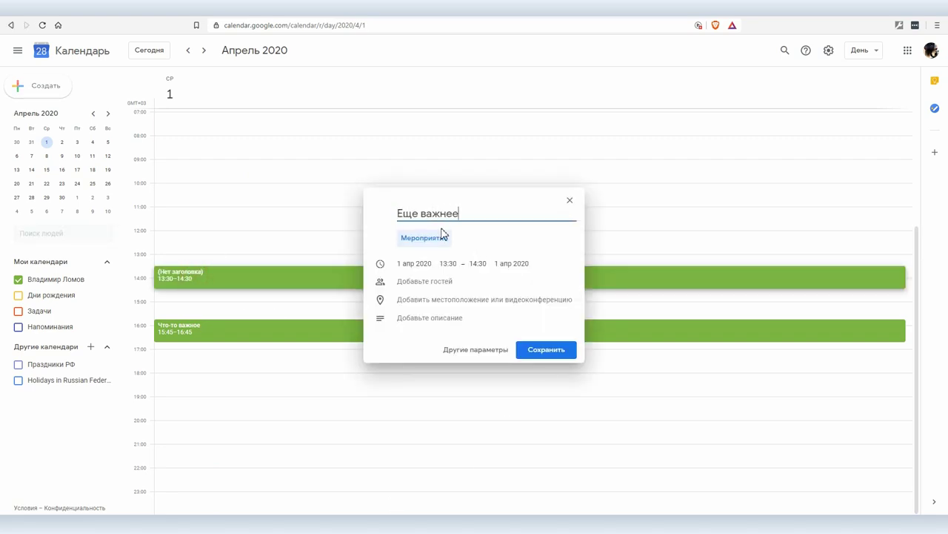
{"action": "left_click", "coordinate": [424, 281]}
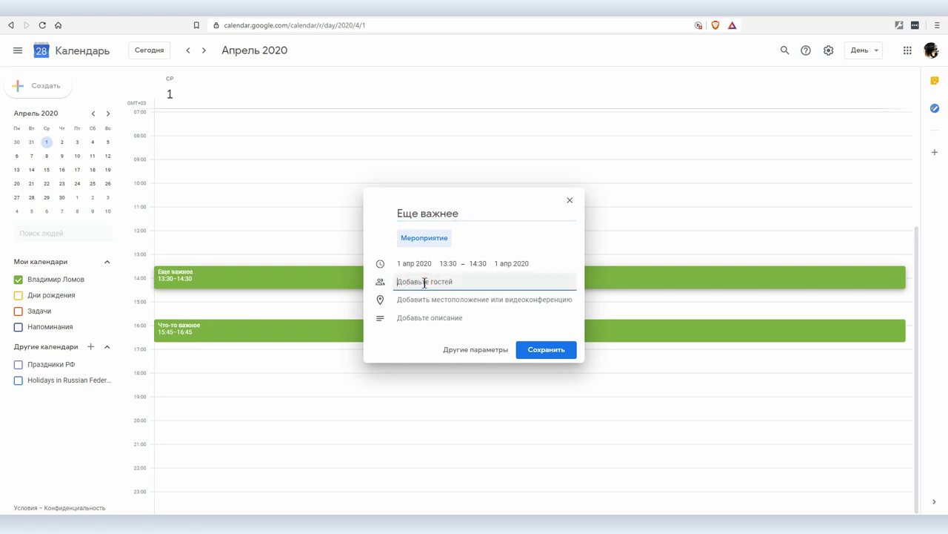
{"action": "type", "text": "vov"}
{"action": "left_click", "coordinate": [444, 305]}
{"action": "left_click_drag", "start_coordinate": [641, 201], "coordinate": [375, 365]}
Reschedule the drafted event "Еще важнее" to 12:00–16:00, save it, and send the guest an e-mail invitation
{"action": "mouse_move", "coordinate": [578, 281]}
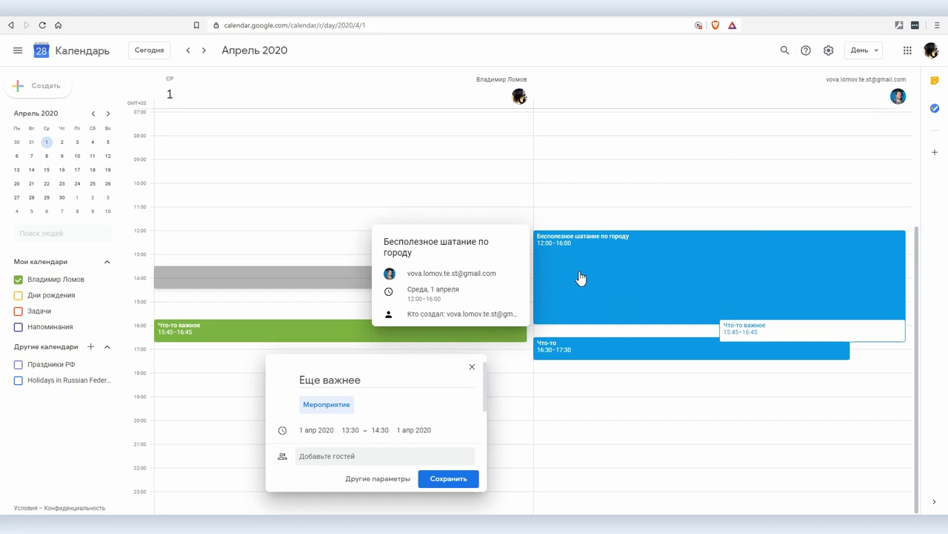
{"action": "left_click", "coordinate": [349, 430]}
{"action": "left_click", "coordinate": [363, 348]}
{"action": "left_click", "coordinate": [385, 431]}
{"action": "scroll", "coordinate": [415, 392], "scroll_direction": "down", "scroll_amount": 2}
{"action": "left_click", "coordinate": [397, 401]}
{"action": "left_click", "coordinate": [437, 480]}
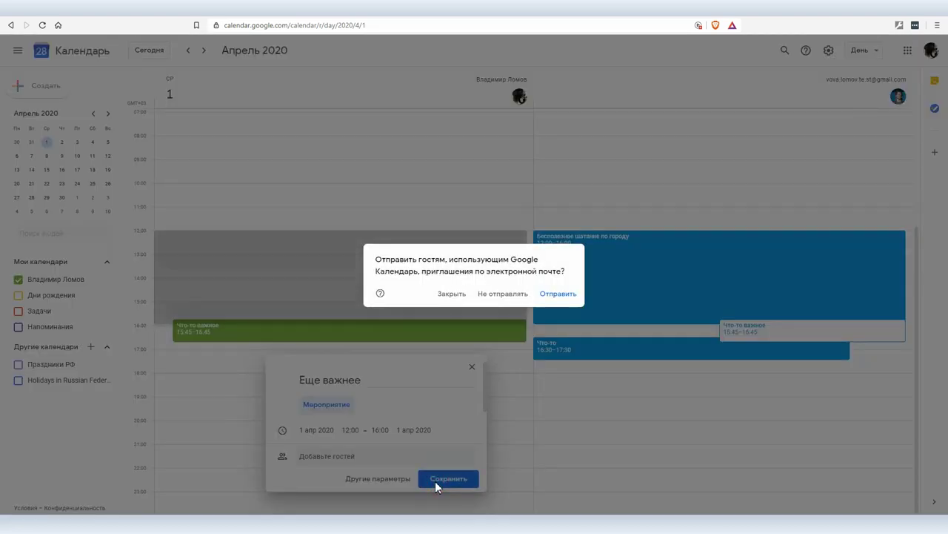
{"action": "left_click", "coordinate": [550, 295]}
Move the event "Что-то важное" to 16:00–17:00 and send the guest an update notification
{"action": "left_click_drag", "start_coordinate": [521, 333], "coordinate": [450, 337]}
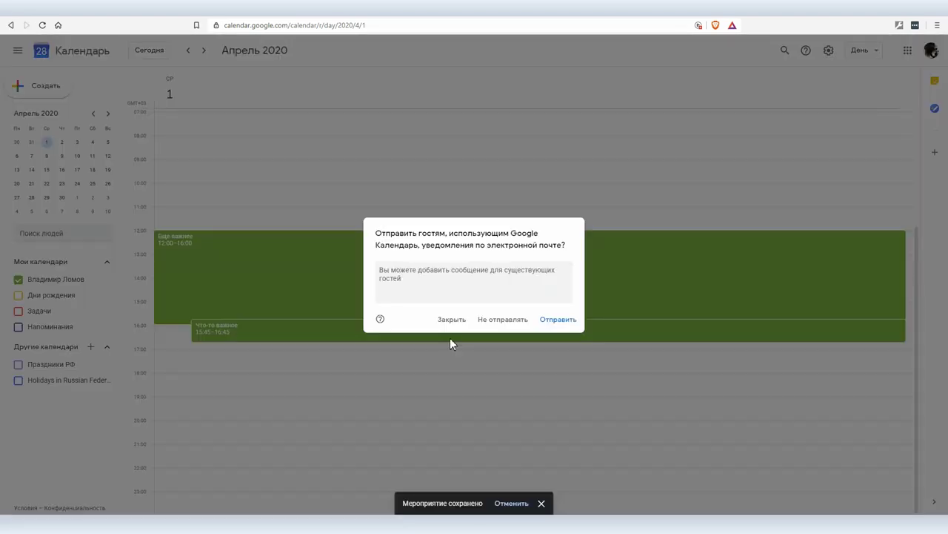
{"action": "left_click", "coordinate": [550, 317]}
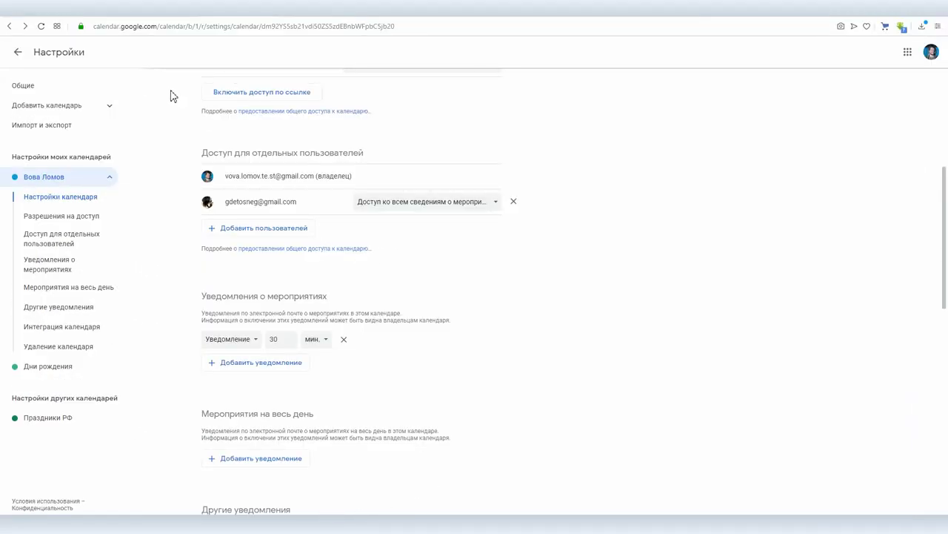
In the guest account's calendar, accept the invitation to "Еще важнее" on 1 April
{"action": "left_click", "coordinate": [17, 52]}
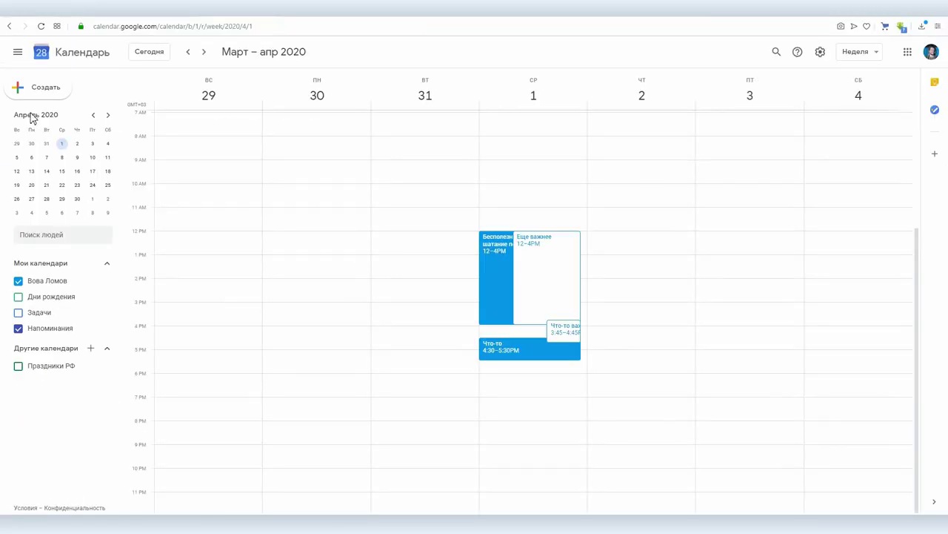
{"action": "left_click", "coordinate": [558, 288]}
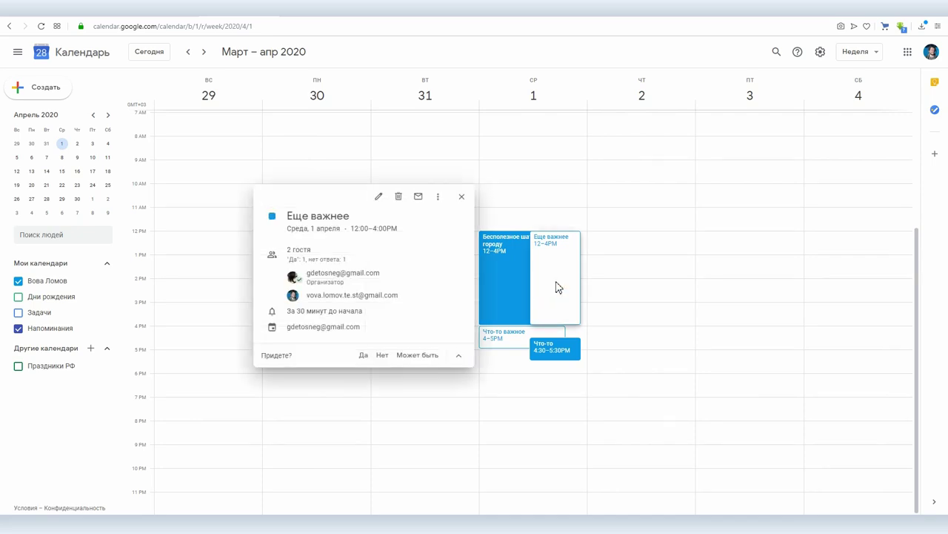
{"action": "left_click", "coordinate": [363, 355]}
Delete the events "Бесполезное шатание по городу" and "Что-то важное" from the guest's calendar
{"action": "left_click", "coordinate": [507, 292]}
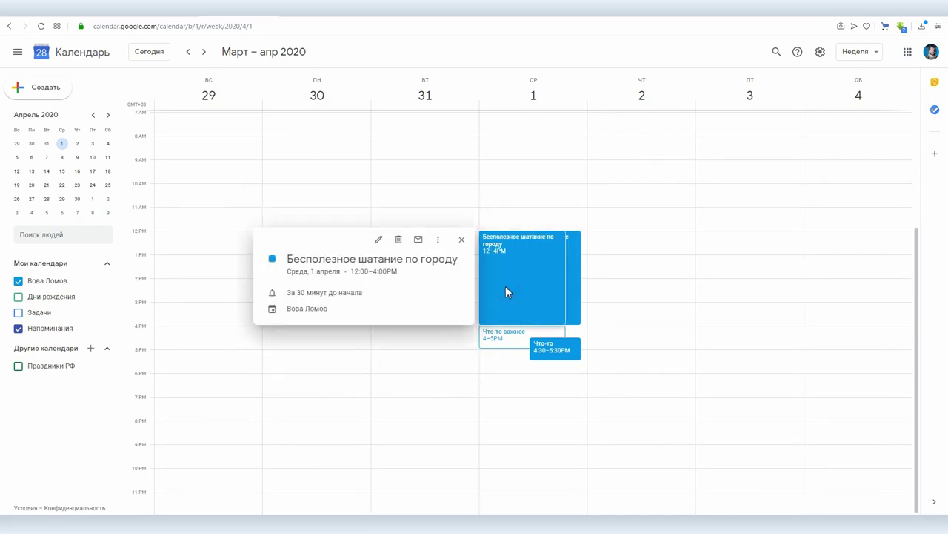
{"action": "left_click", "coordinate": [399, 240]}
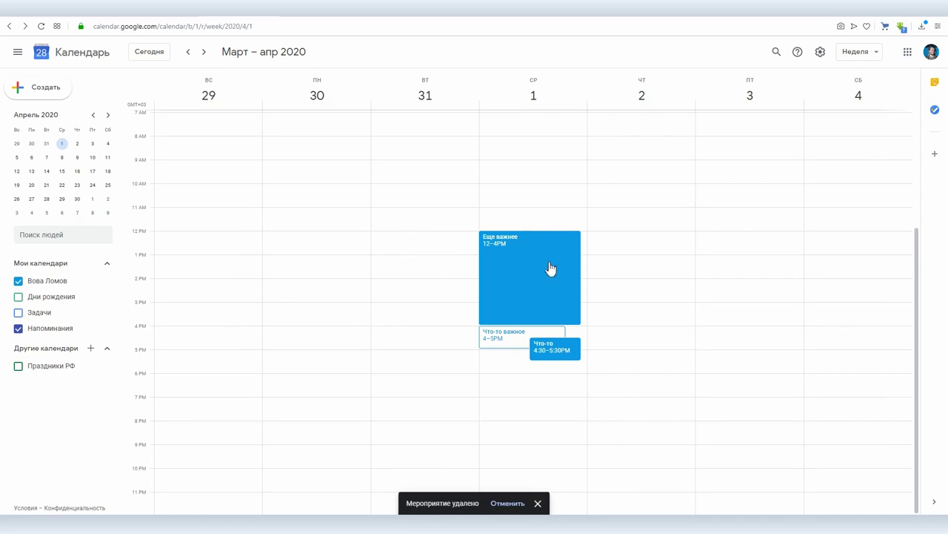
{"action": "left_click", "coordinate": [507, 337]}
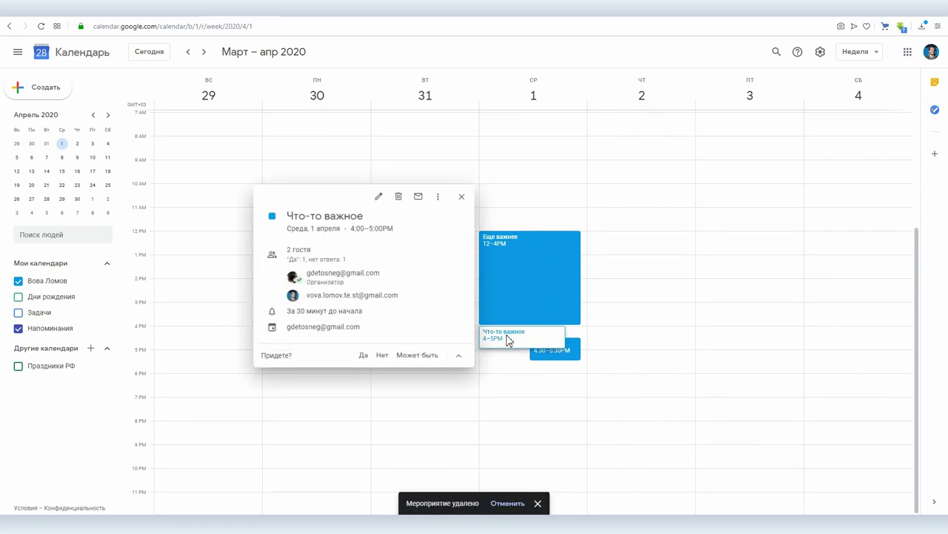
{"action": "left_click", "coordinate": [399, 196]}
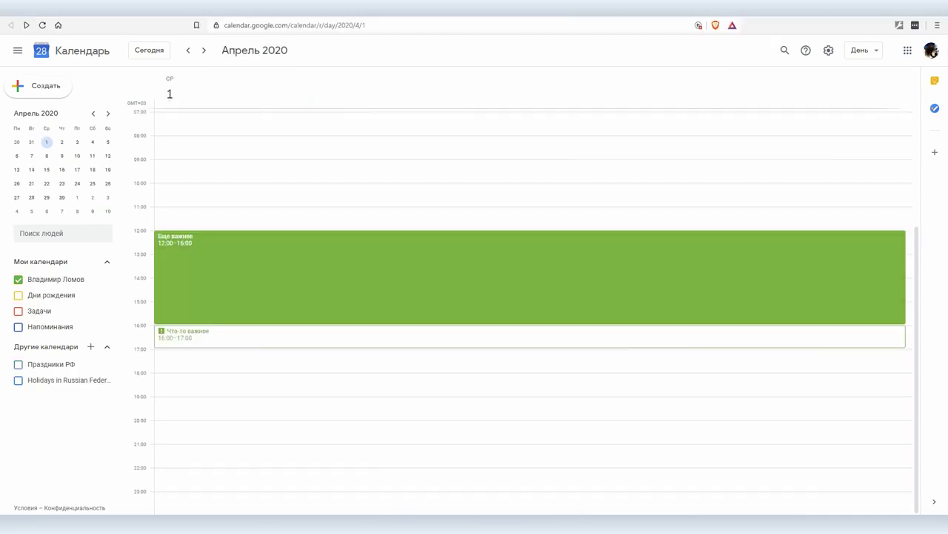
In the organizer's calendar, check the guest's response in the details of "Что-то важное" and close them
{"action": "left_click", "coordinate": [223, 340]}
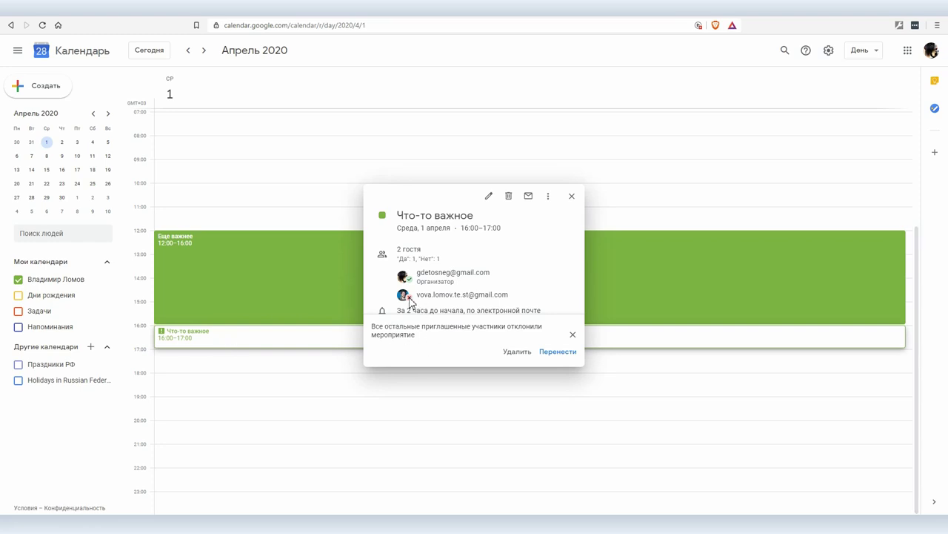
{"action": "mouse_move", "coordinate": [409, 300]}
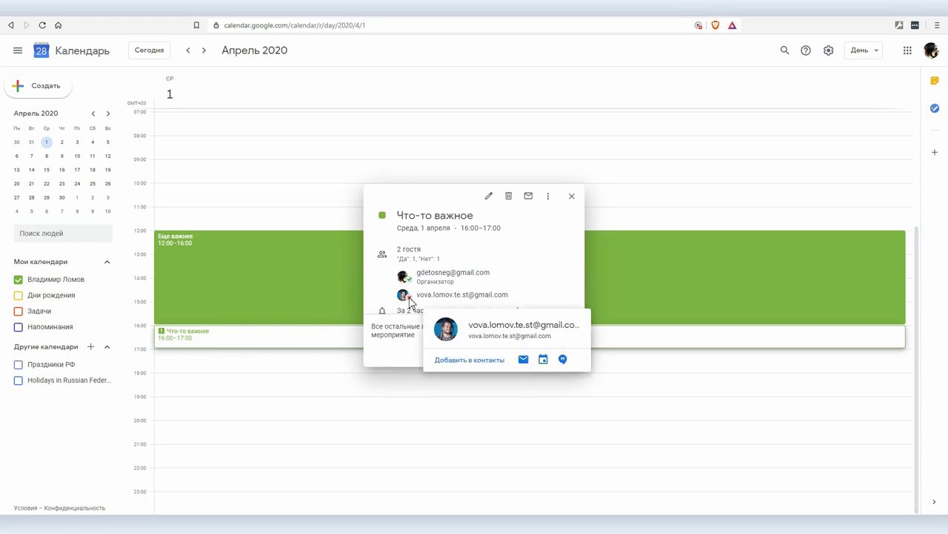
{"action": "left_click", "coordinate": [573, 199]}
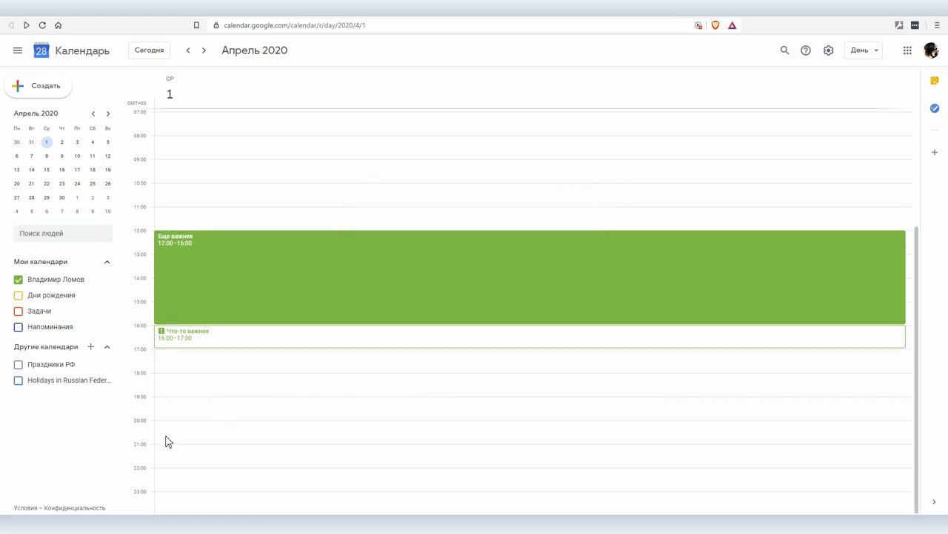
Create a new calendar named "Работа" in the organizer's account and return to the day view
{"action": "left_click", "coordinate": [95, 347]}
{"action": "left_click", "coordinate": [119, 370]}
{"action": "type", "text": "Hf"}
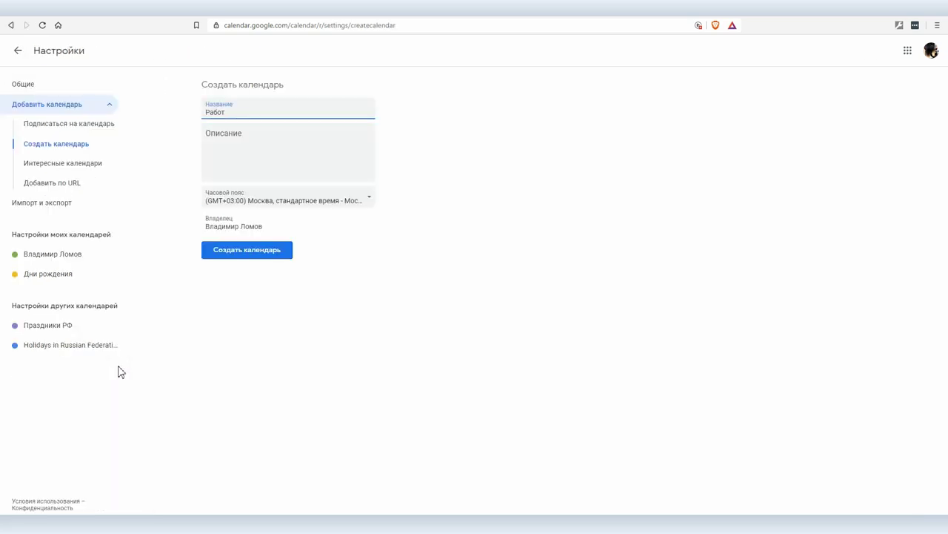
{"action": "left_click", "coordinate": [274, 250]}
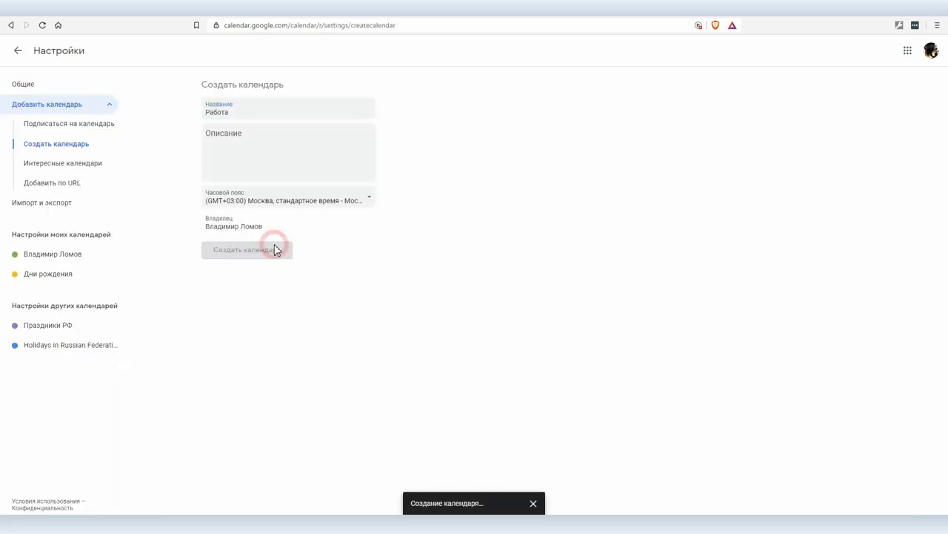
{"action": "key", "text": "alt+Left"}
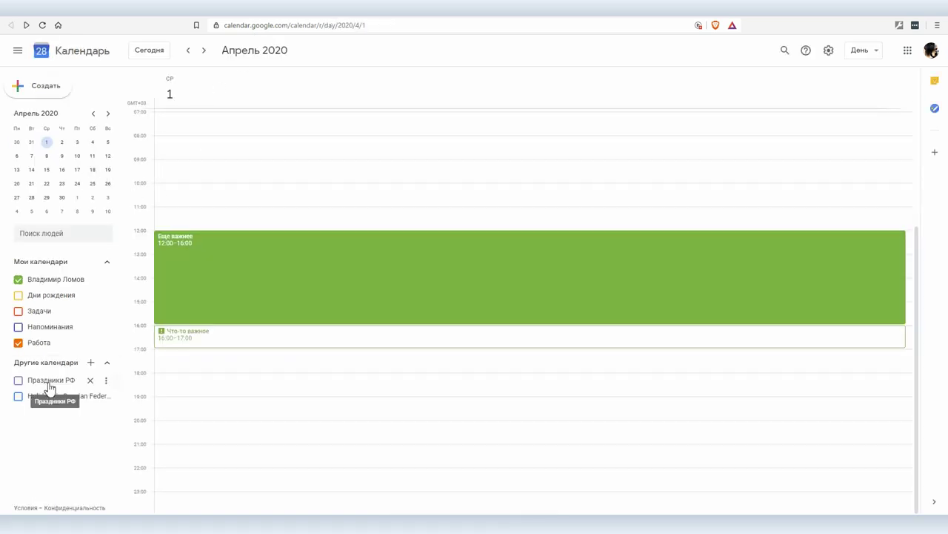
Create the event "Сделать проект" on 1 April from 10:30 to 11:30 in the "Работа" calendar
{"action": "left_click", "coordinate": [185, 196]}
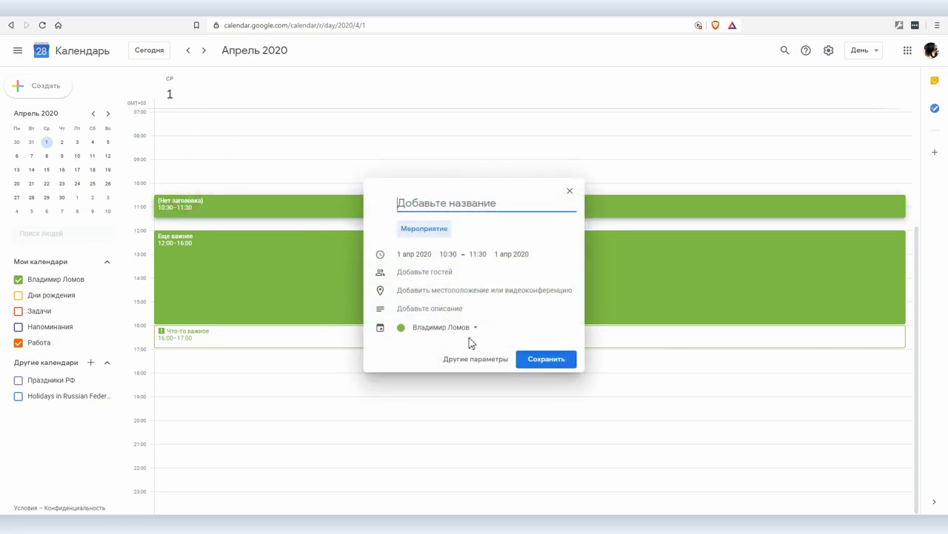
{"action": "left_click", "coordinate": [434, 327]}
{"action": "left_click", "coordinate": [434, 346]}
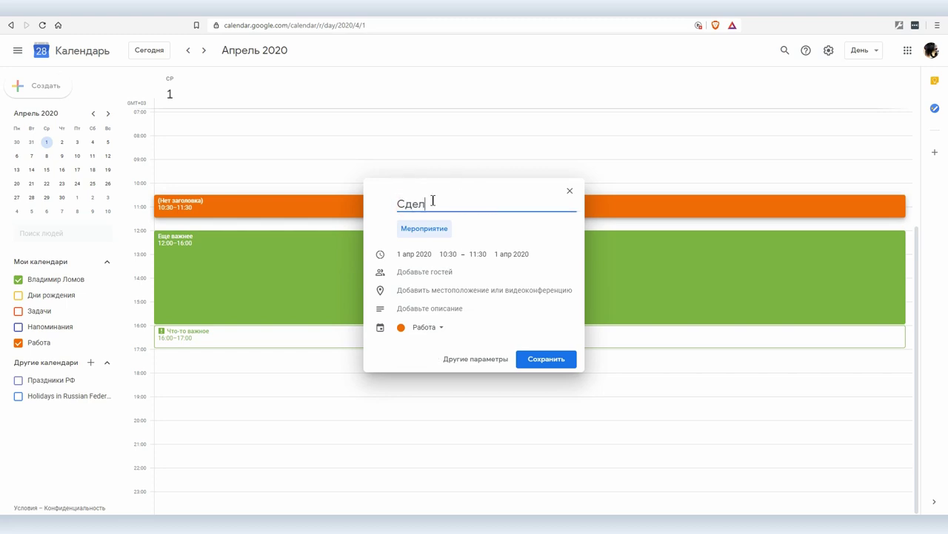
{"action": "left_click", "coordinate": [545, 360]}
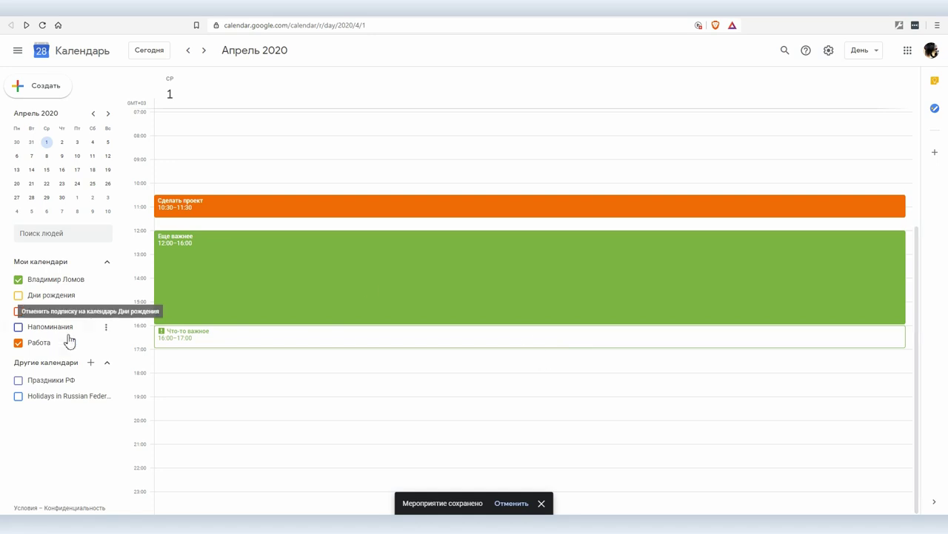
Share the "Работа" calendar with the guest's account, granting "Доступ ко всем сведениям о мероприятиях", and return to the day view
{"action": "left_click", "coordinate": [107, 343]}
{"action": "left_click", "coordinate": [149, 388]}
{"action": "scroll", "coordinate": [167, 319], "scroll_direction": "down", "scroll_amount": 5}
{"action": "left_click", "coordinate": [262, 292]}
{"action": "type", "text": "мцм"}
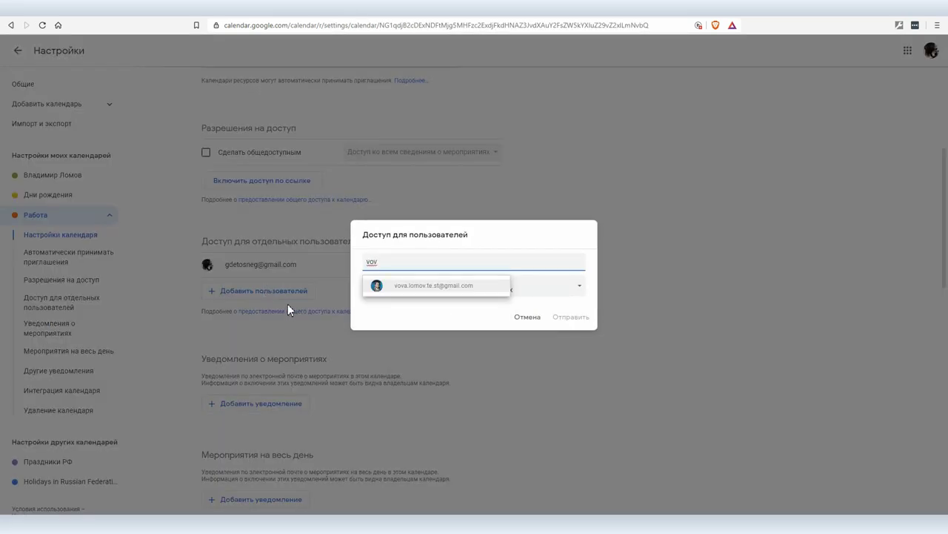
{"action": "key", "text": "Return"}
{"action": "left_click", "coordinate": [482, 297]}
{"action": "left_click", "coordinate": [452, 302]}
{"action": "left_click", "coordinate": [567, 327]}
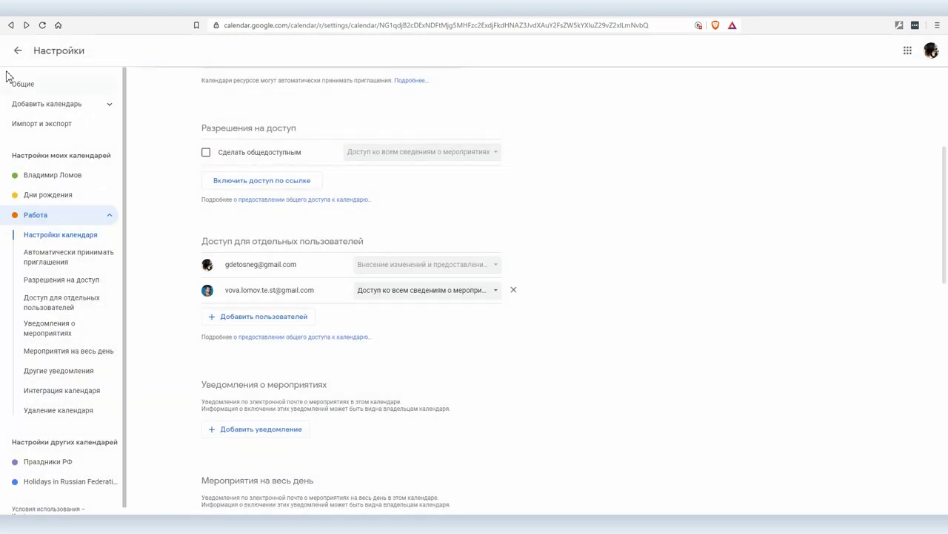
{"action": "left_click", "coordinate": [18, 50]}
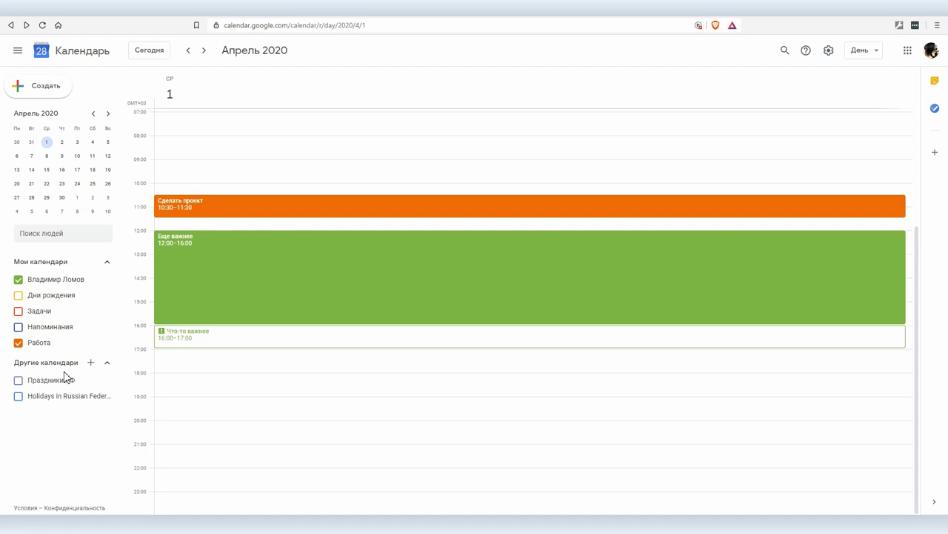
Create another calendar named "Наша контора" in the organizer's account
{"action": "left_click", "coordinate": [91, 362]}
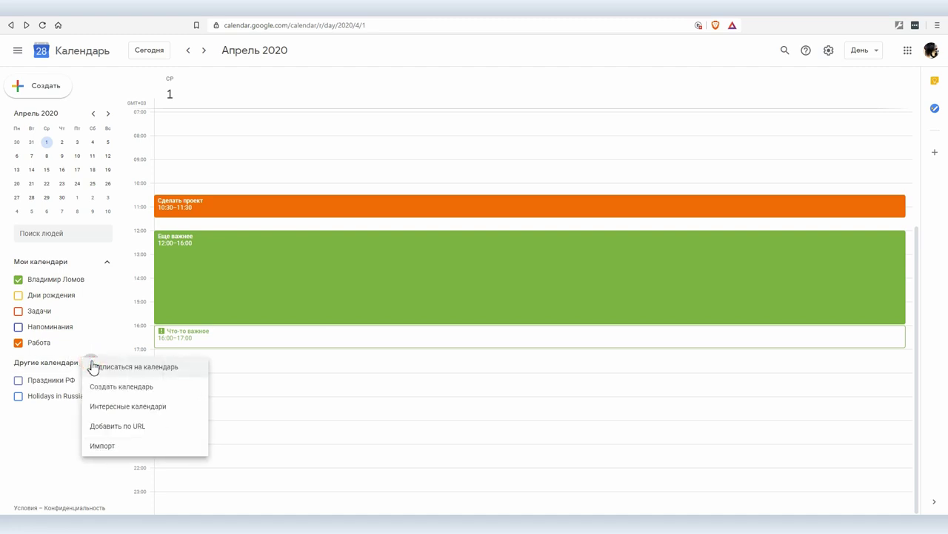
{"action": "left_click", "coordinate": [98, 386]}
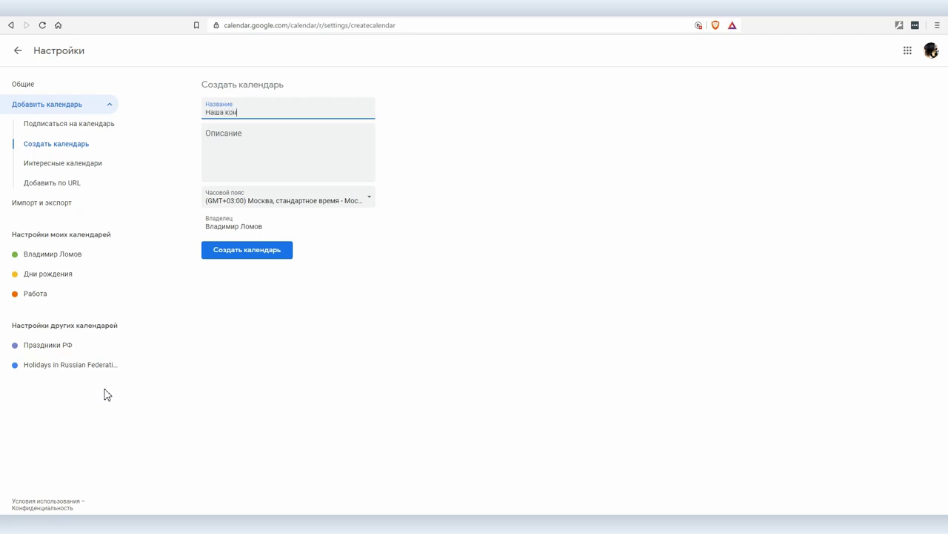
{"action": "left_click", "coordinate": [238, 250]}
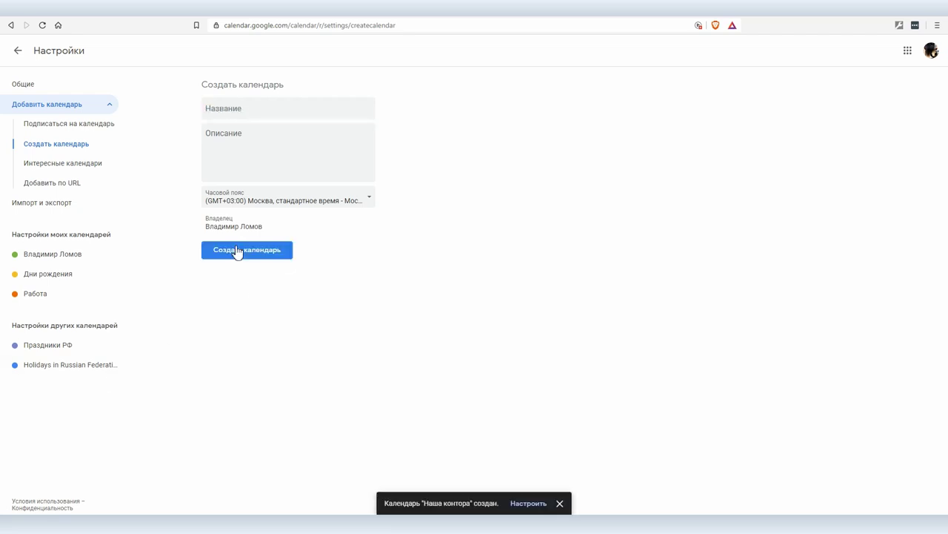
Share the "Наша контора" calendar with the guest's account, granting permission to change events, and send the invitation
{"action": "left_click", "coordinate": [528, 503]}
{"action": "scroll", "coordinate": [593, 370], "scroll_direction": "down", "scroll_amount": 3}
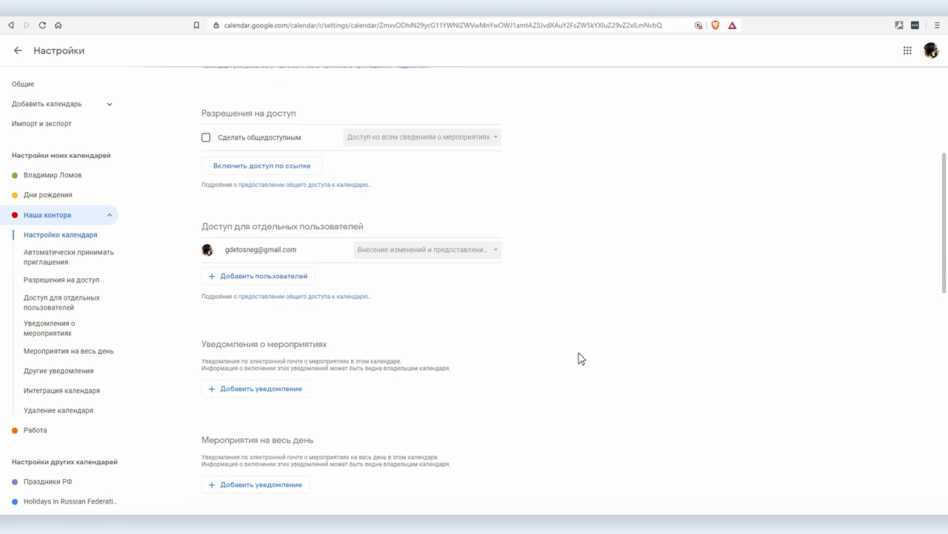
{"action": "left_click", "coordinate": [258, 241]}
{"action": "type", "text": "vov"}
{"action": "left_click", "coordinate": [435, 290]}
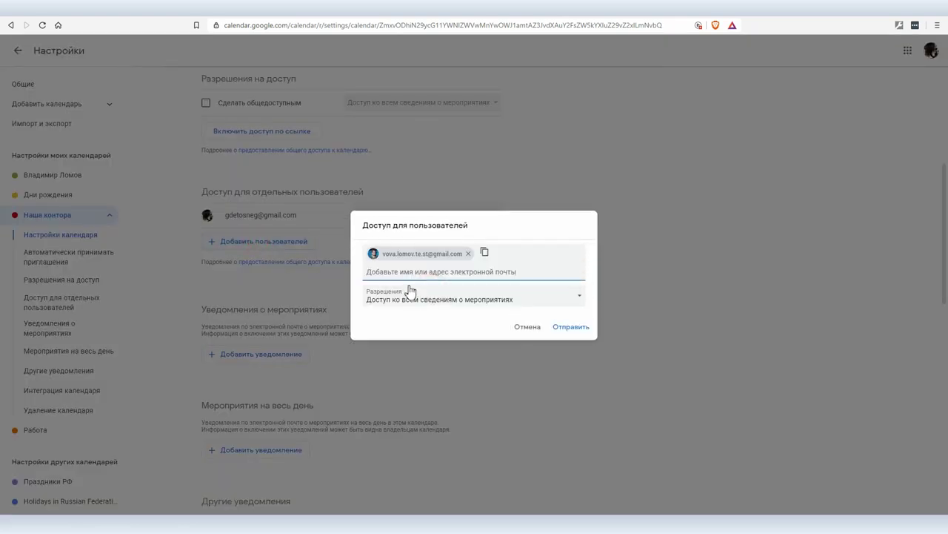
{"action": "left_click", "coordinate": [427, 302]}
{"action": "left_click", "coordinate": [424, 318]}
{"action": "left_click", "coordinate": [581, 327]}
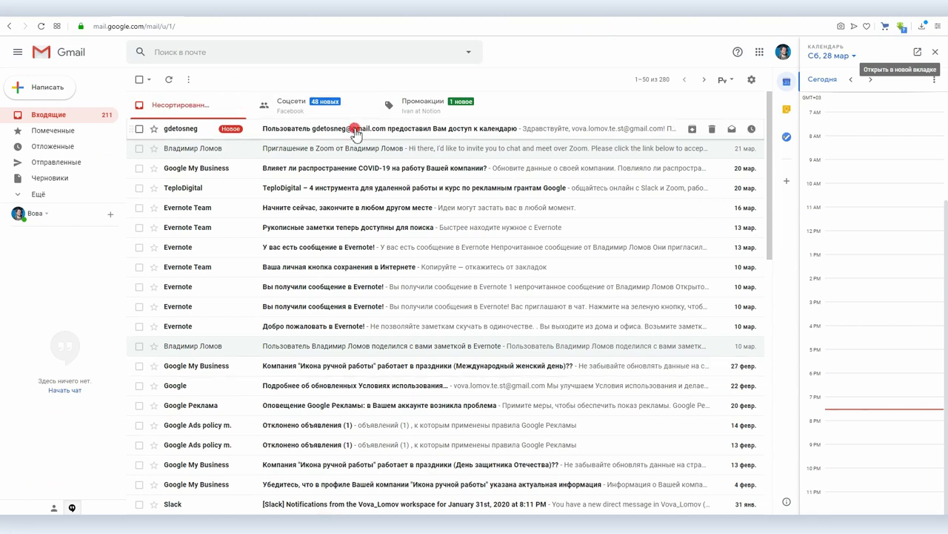
In the guest account's Gmail, open the calendar-sharing message and follow its link to add the "Наша контора" calendar
{"action": "left_click", "coordinate": [328, 125]}
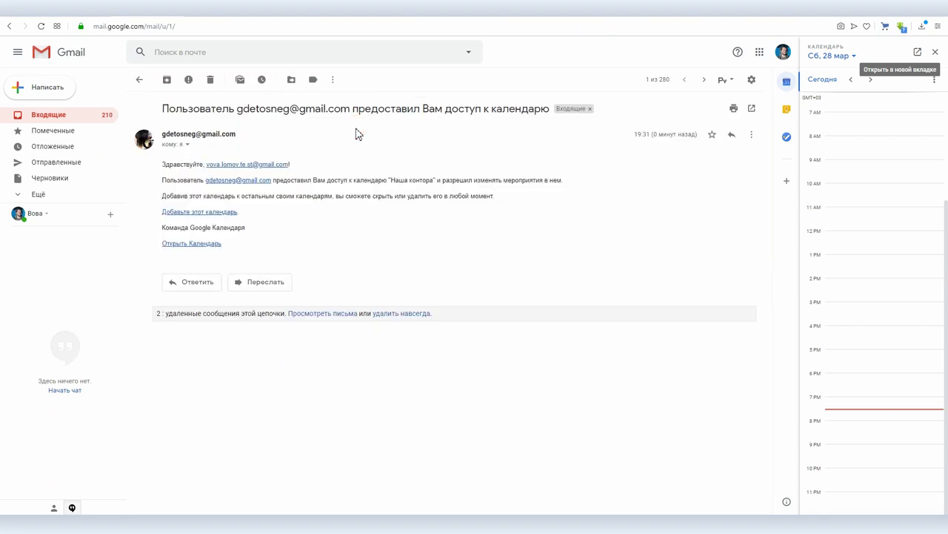
{"action": "left_click", "coordinate": [195, 214]}
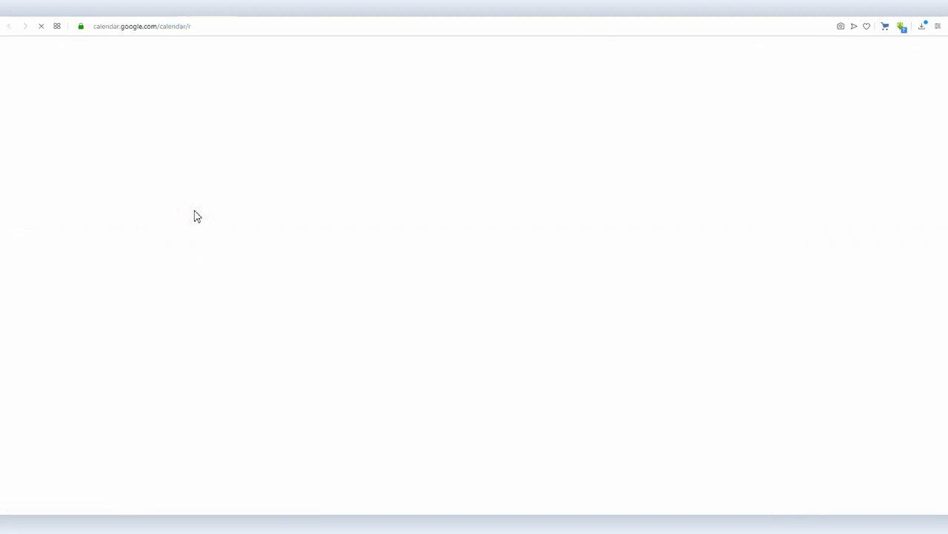
{"action": "mouse_move", "coordinate": [44, 348]}
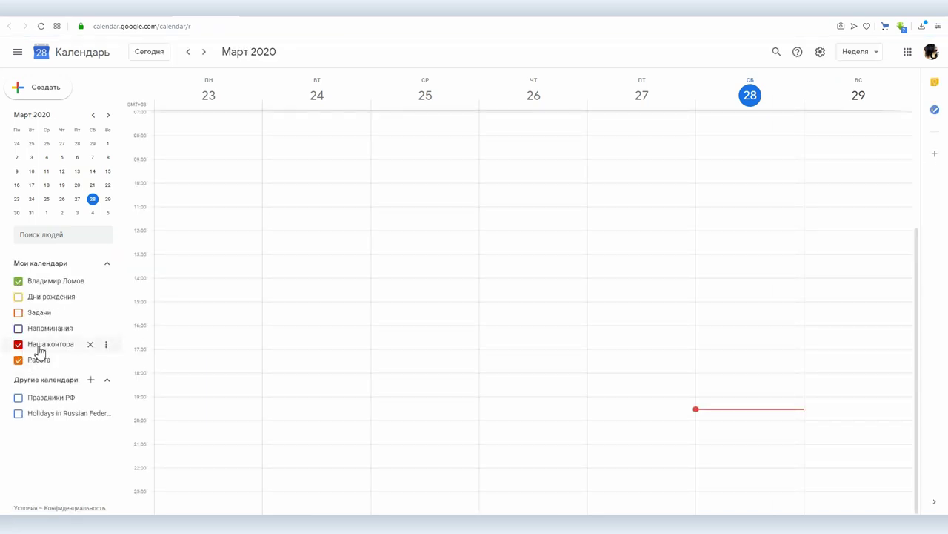